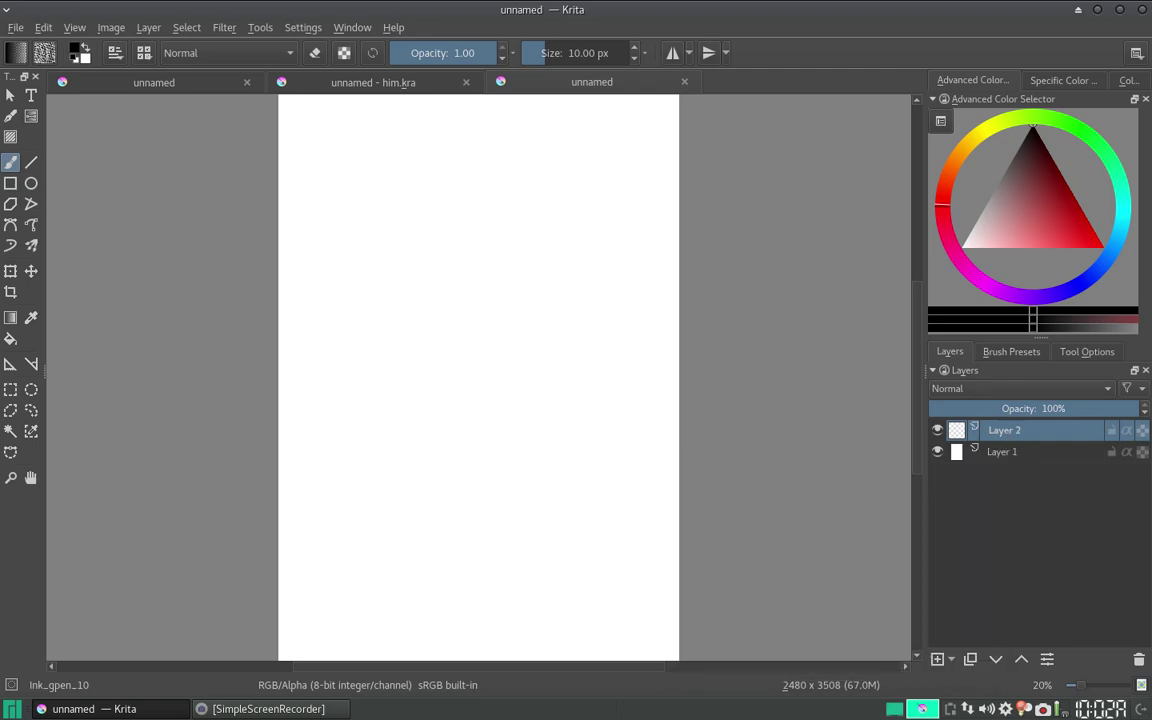
Draw a large oval face outline and two small oval eyes with the Ellipse Tool on Layer 2
left_click(31, 183)
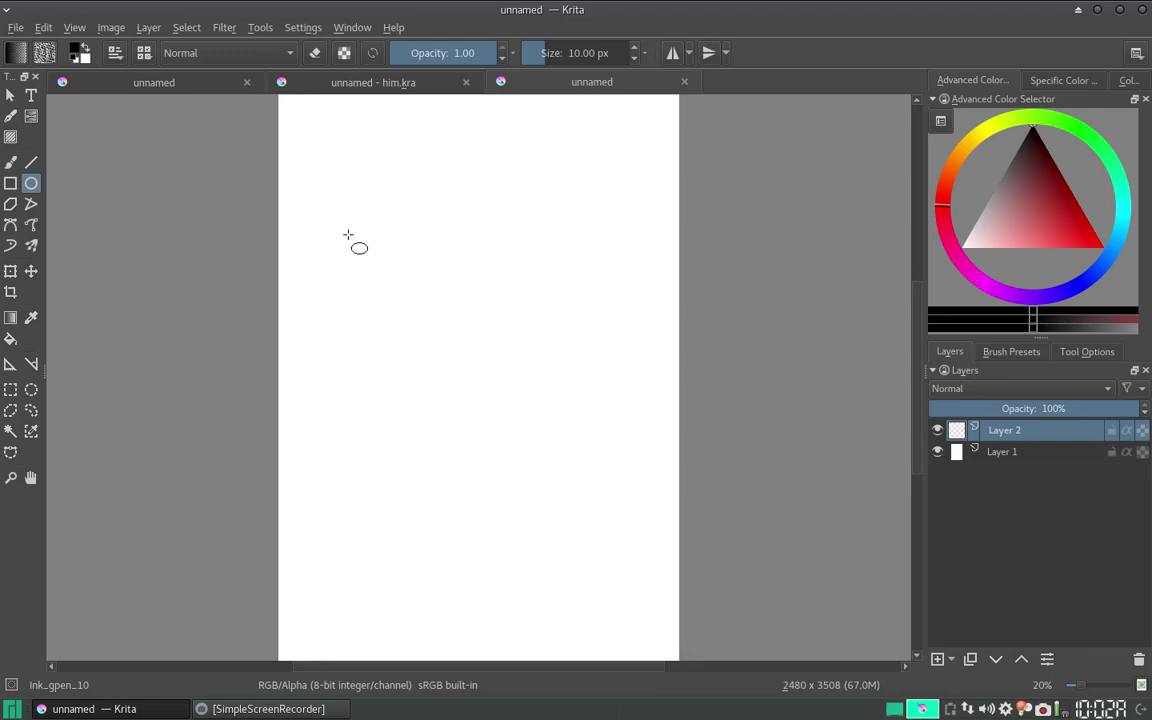
left_click_drag(350, 216, 571, 524)
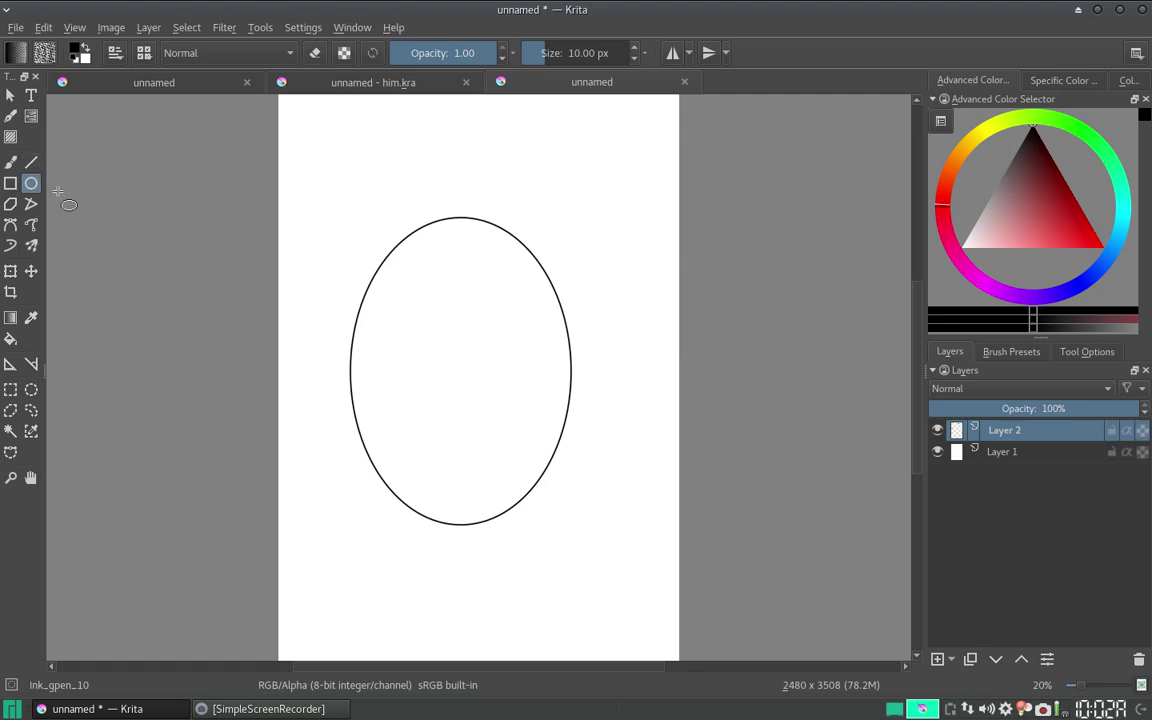
left_click_drag(380, 324, 433, 369)
left_click_drag(489, 328, 535, 378)
left_click(10, 162)
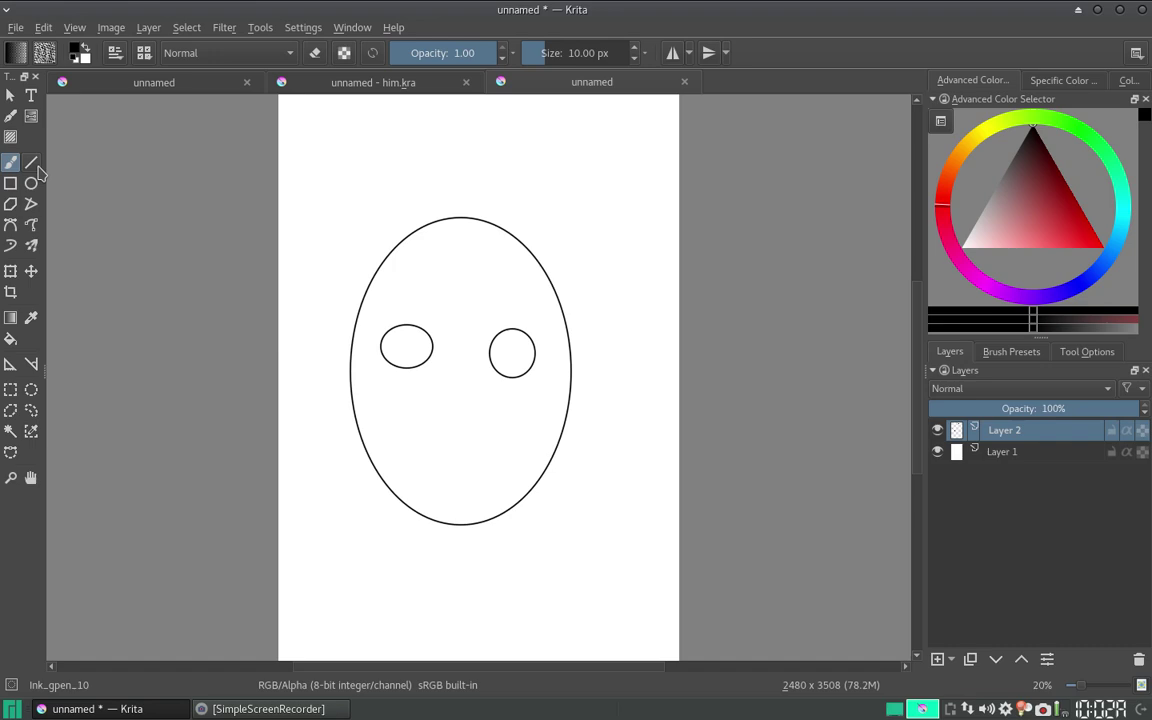
Try short freehand strokes on the face's left side and near the left eye, undoing each
left_click_drag(344, 370, 507, 408)
key("ctrl+z")
left_click_drag(428, 356, 478, 392)
key("ctrl+z")
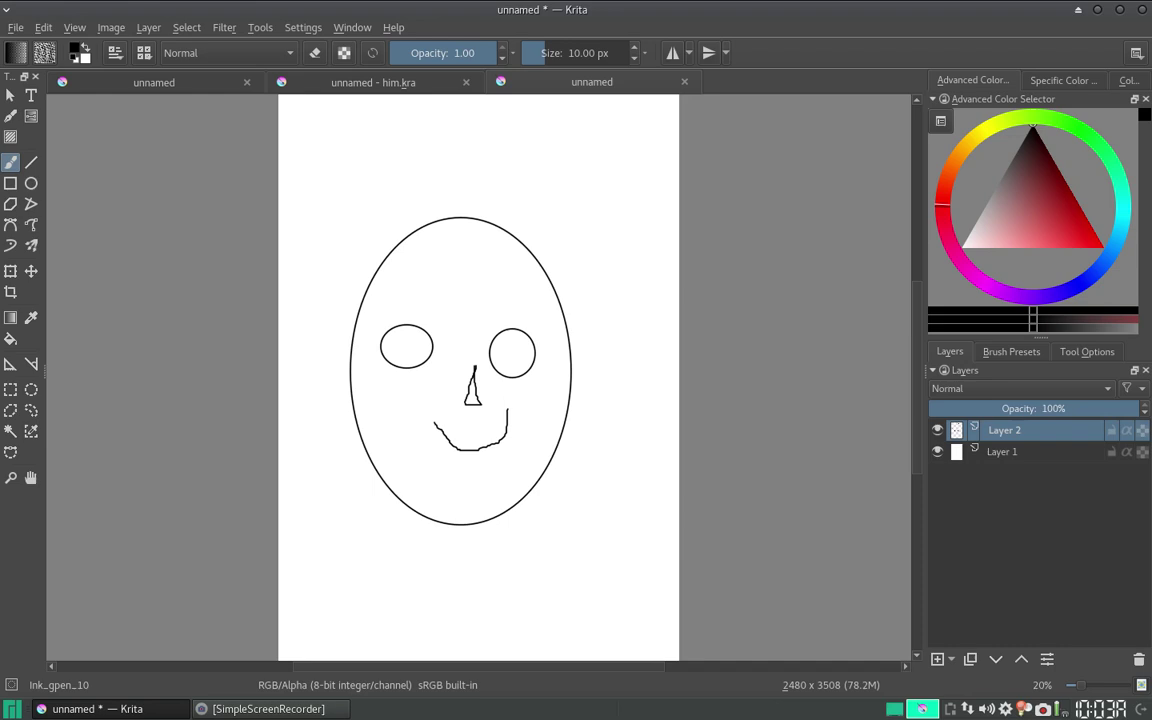
With the Fill Tool selected, rename Layer 2 to 'ink' and then to 'tinta'
left_click(10, 341)
double_click(1010, 436)
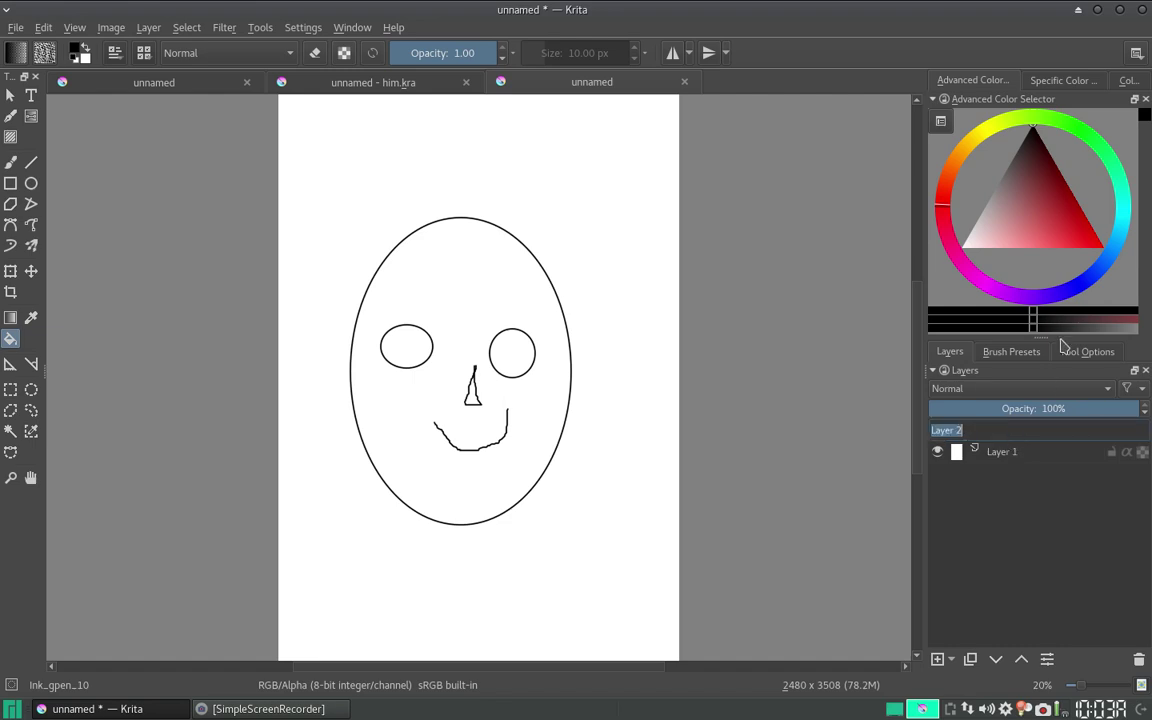
type("ink")
key("Return")
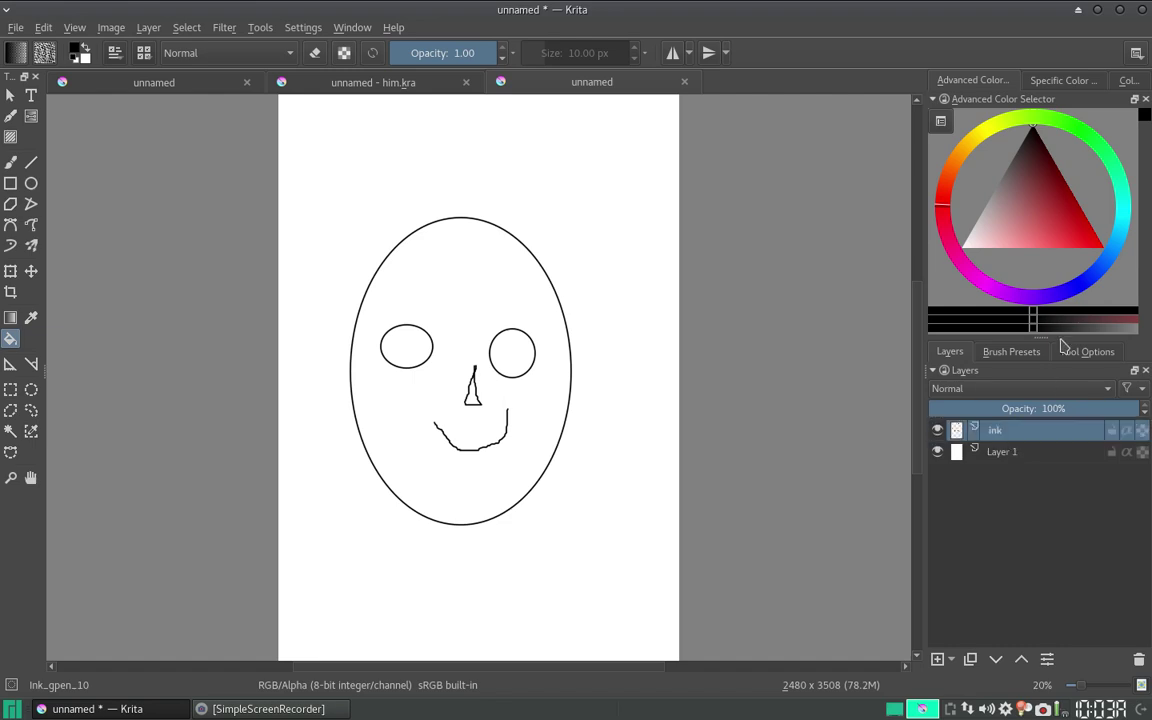
double_click(1015, 436)
type("t")
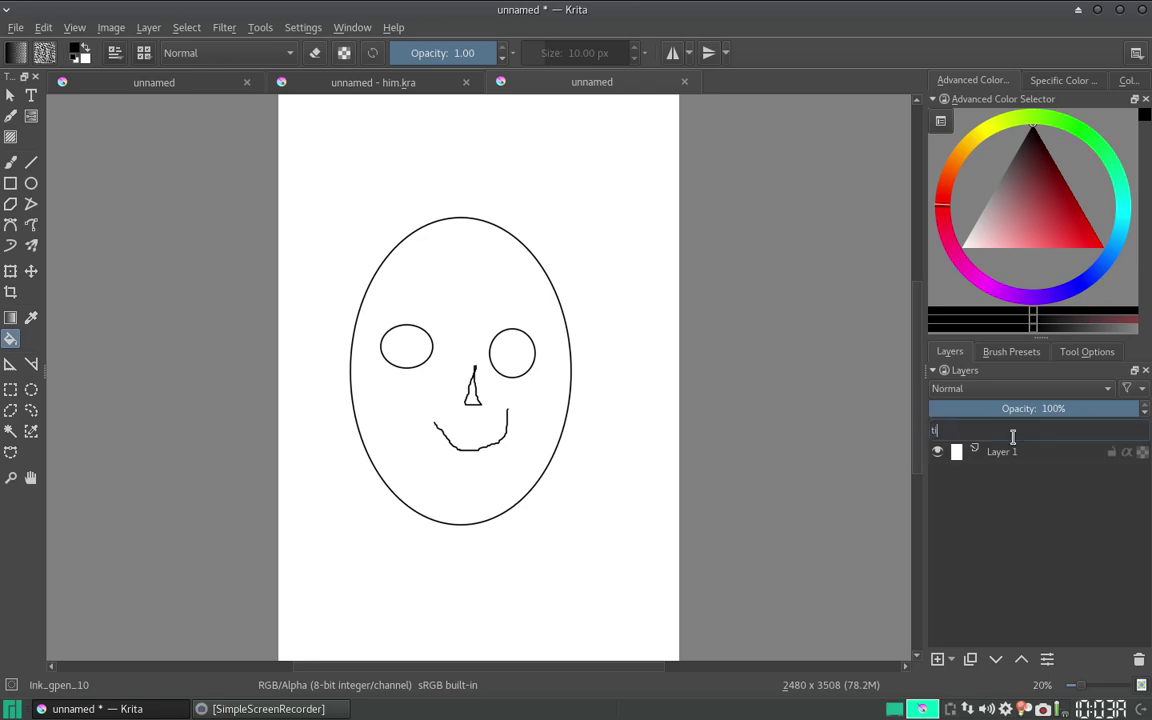
type("inta")
key("Return")
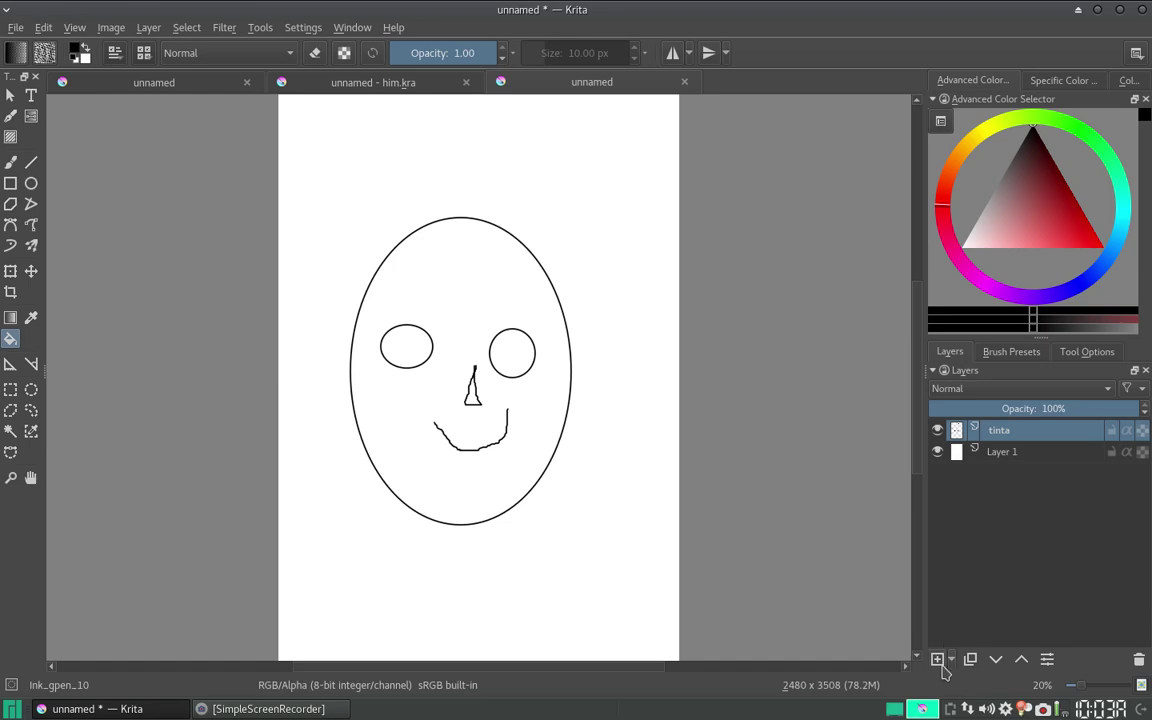
Add a new layer above tinta and name it 'planos'
left_click(938, 662)
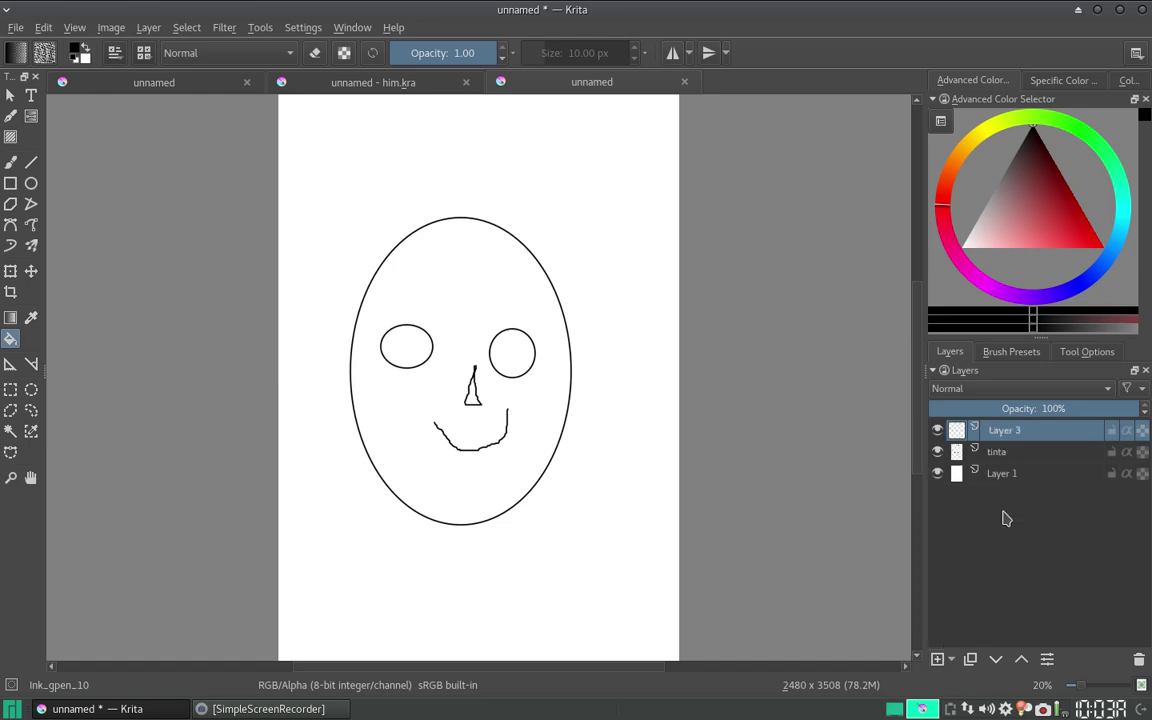
double_click(1015, 433)
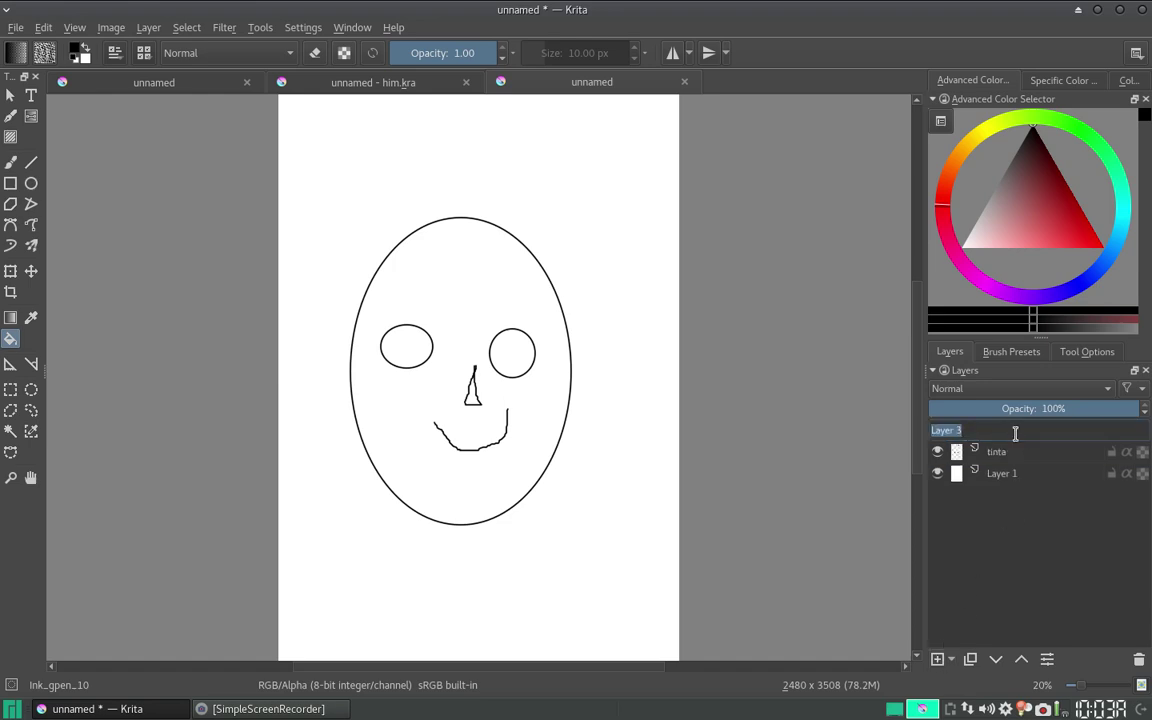
type("planos")
key("Return")
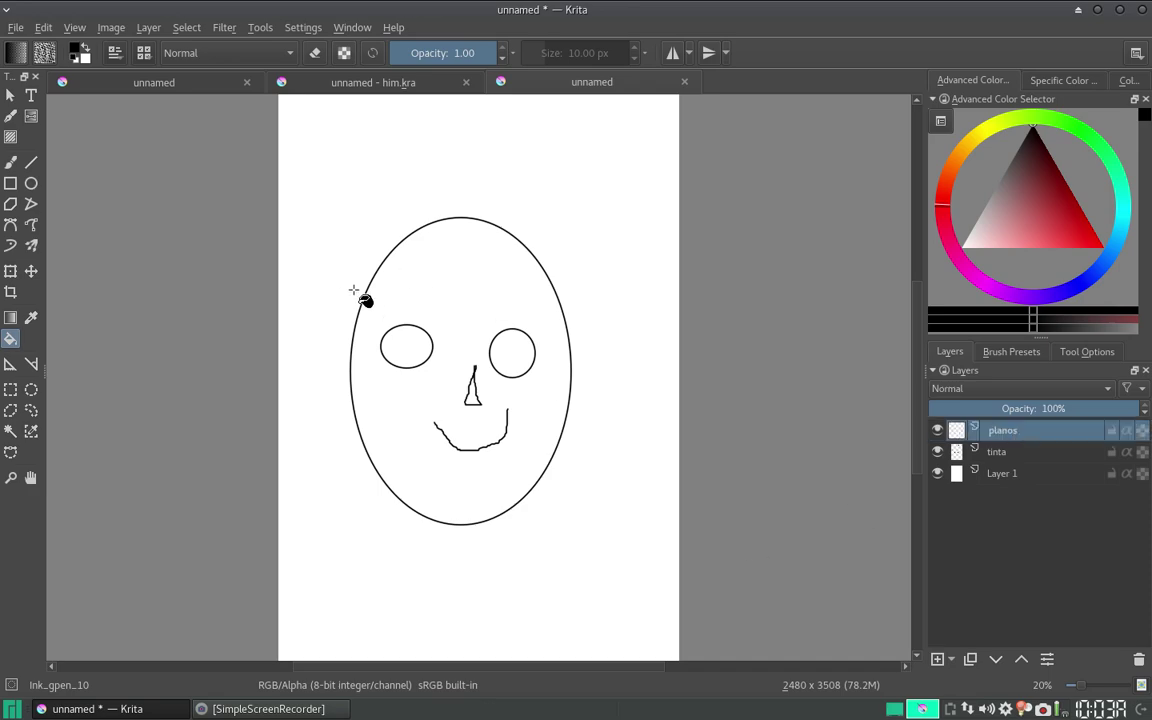
Fill the face interior with a light orange skin tone
left_click(958, 151)
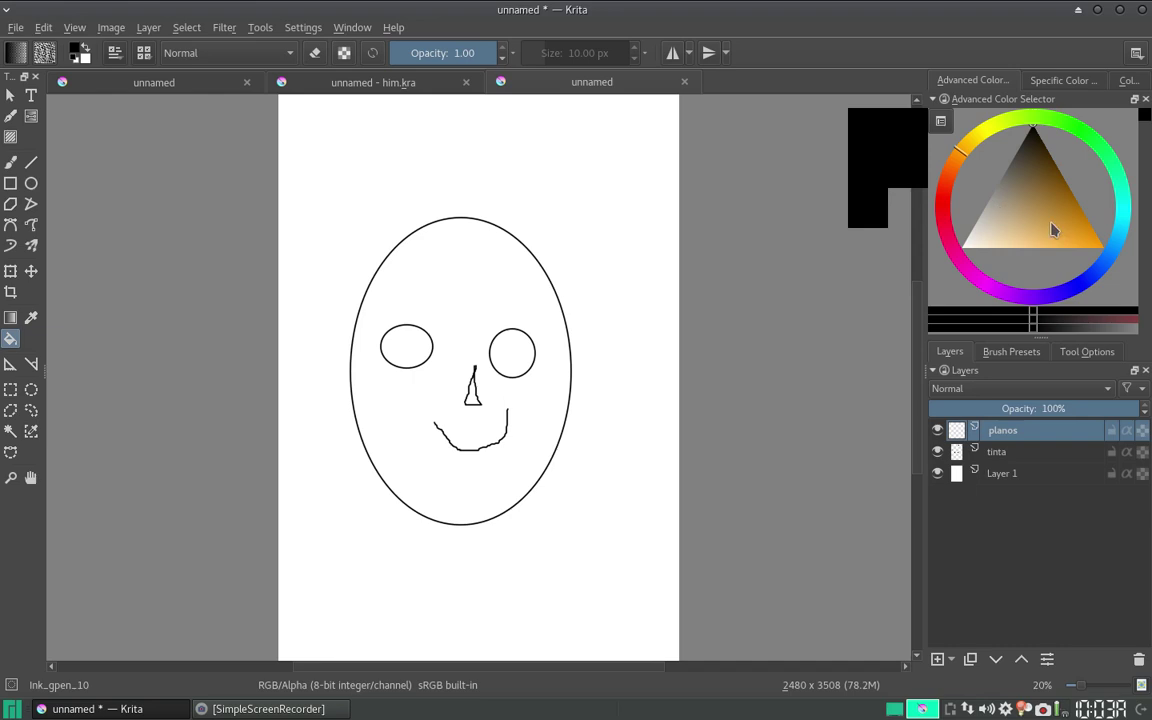
left_click_drag(1052, 230, 1034, 243)
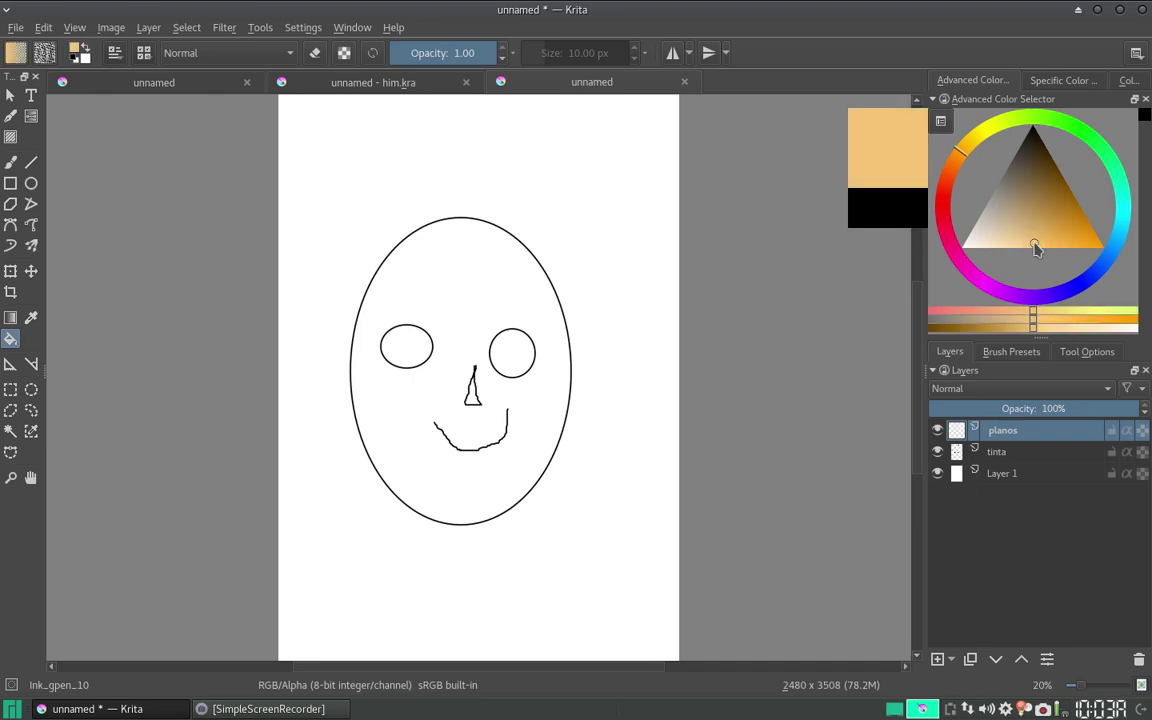
left_click(481, 313)
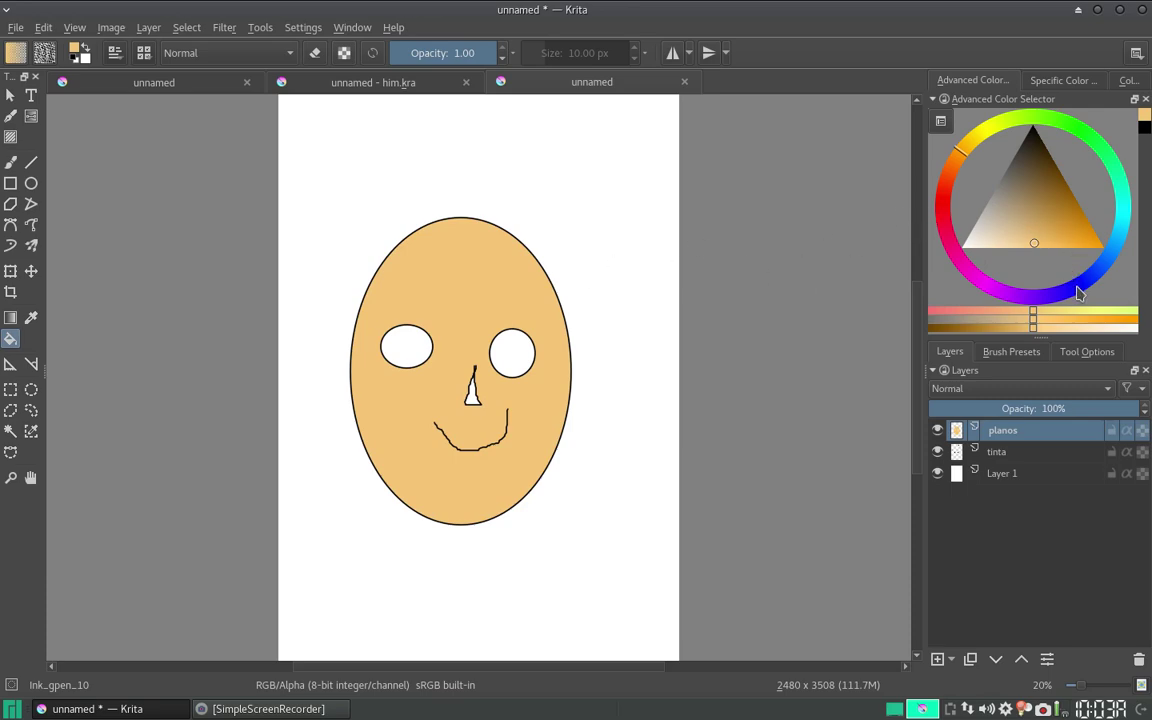
Fill both eyes with dark brown
left_click(1048, 168)
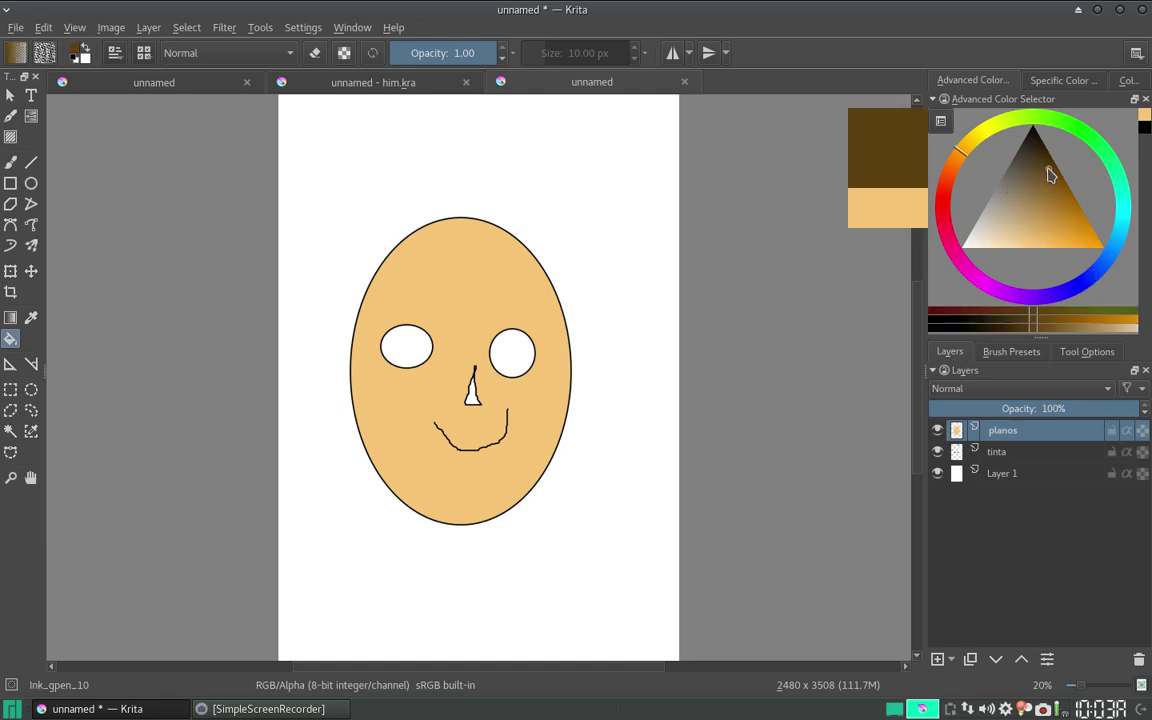
left_click(413, 344)
left_click(503, 348)
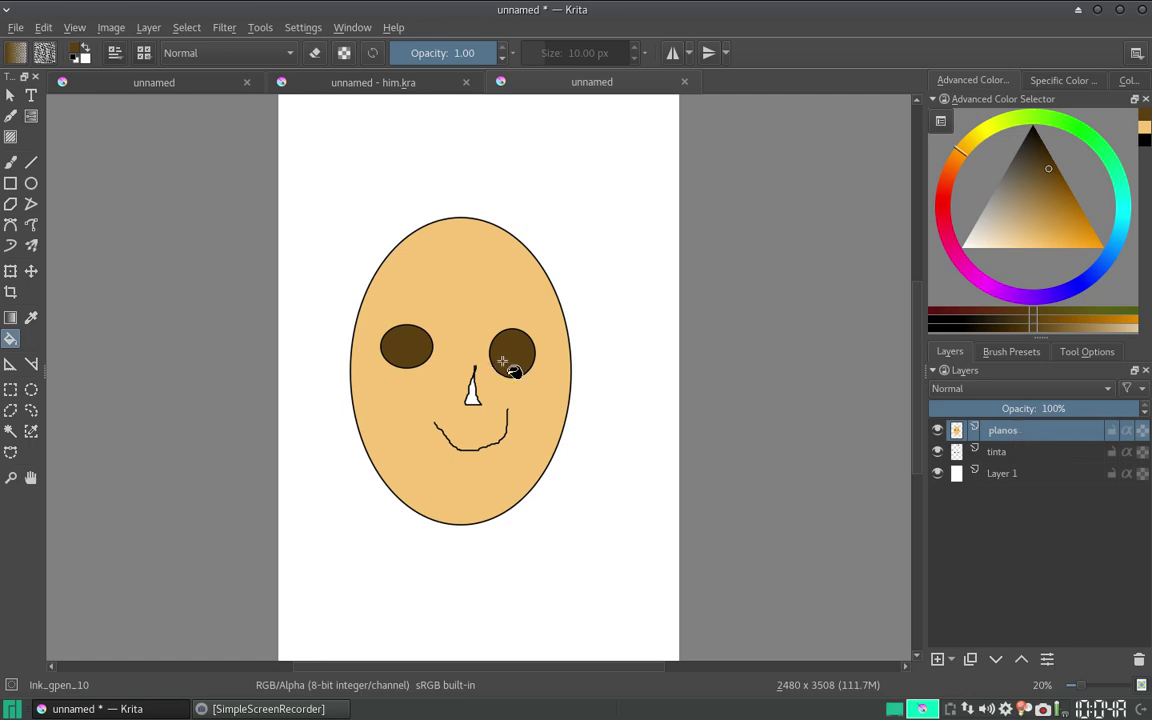
Add a new layer above planos and name it 'iris'
left_click(938, 659)
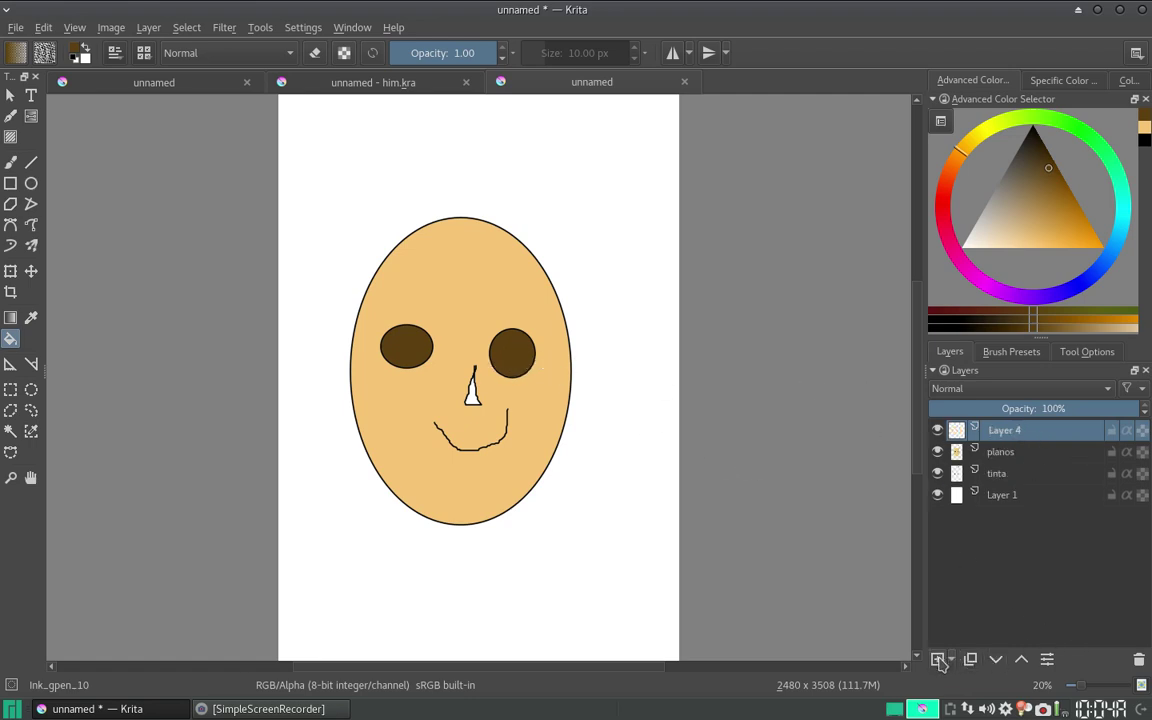
double_click(1002, 431)
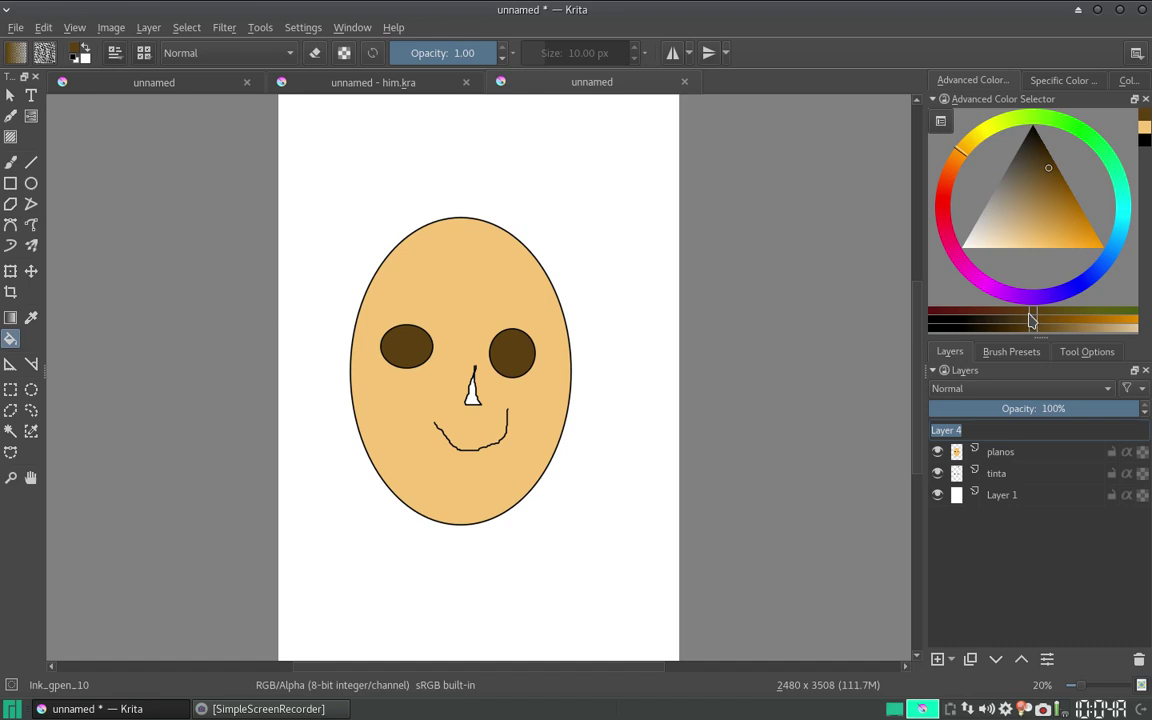
type("o")
type("ris")
key("Return")
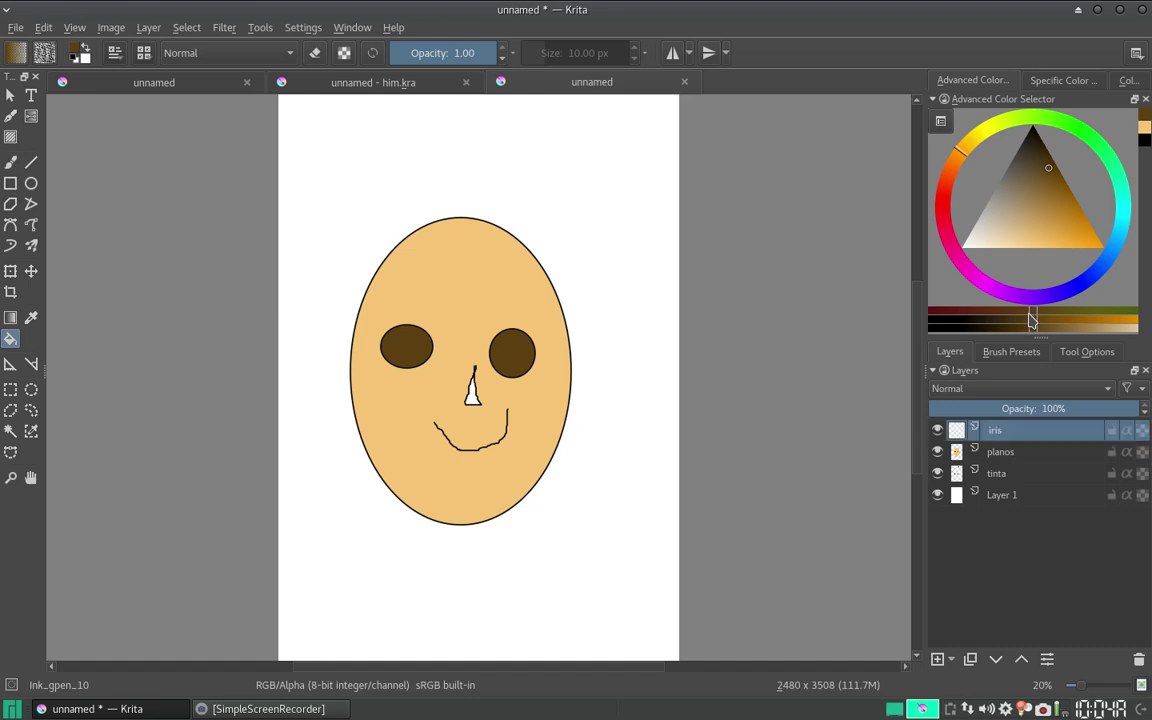
Add another layer named 'blanco' above iris and select the Freehand Brush
key("Insert")
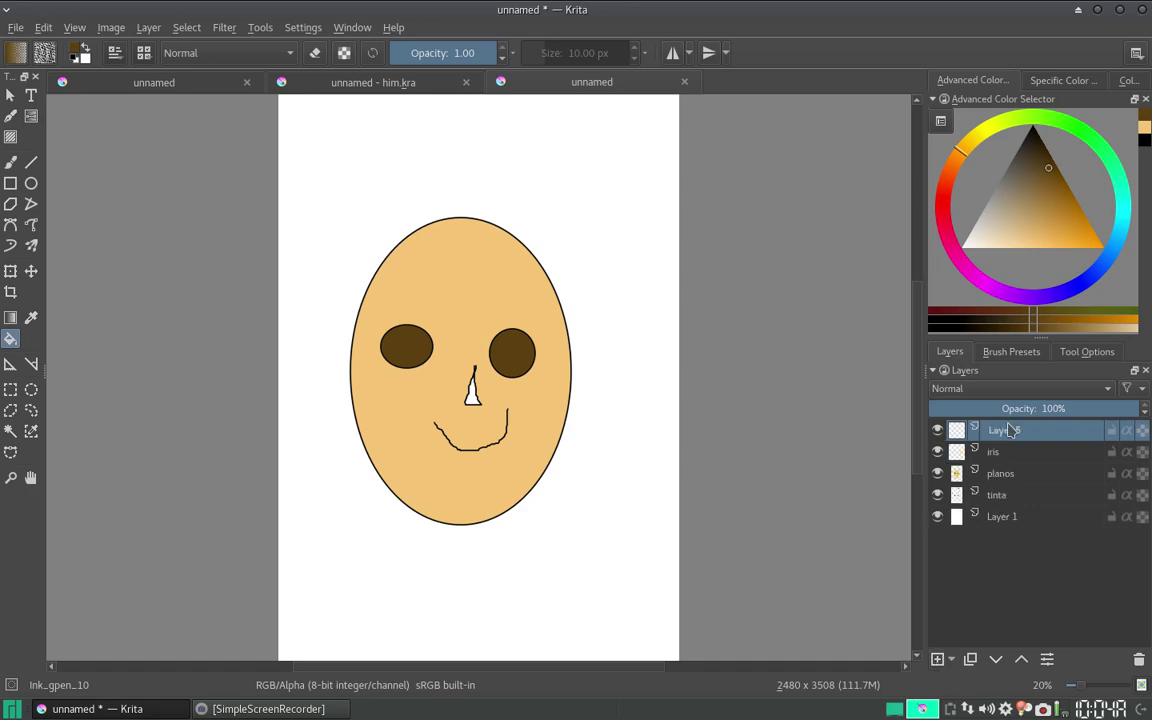
double_click(1010, 429)
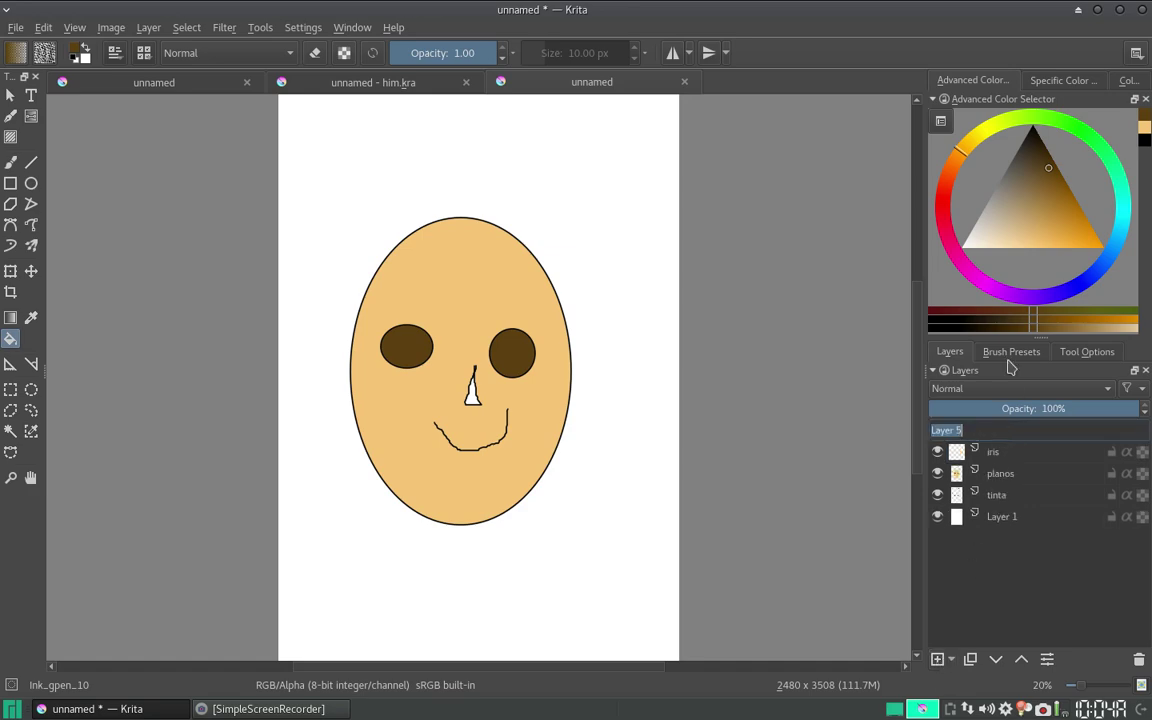
type("blanco")
key("Return")
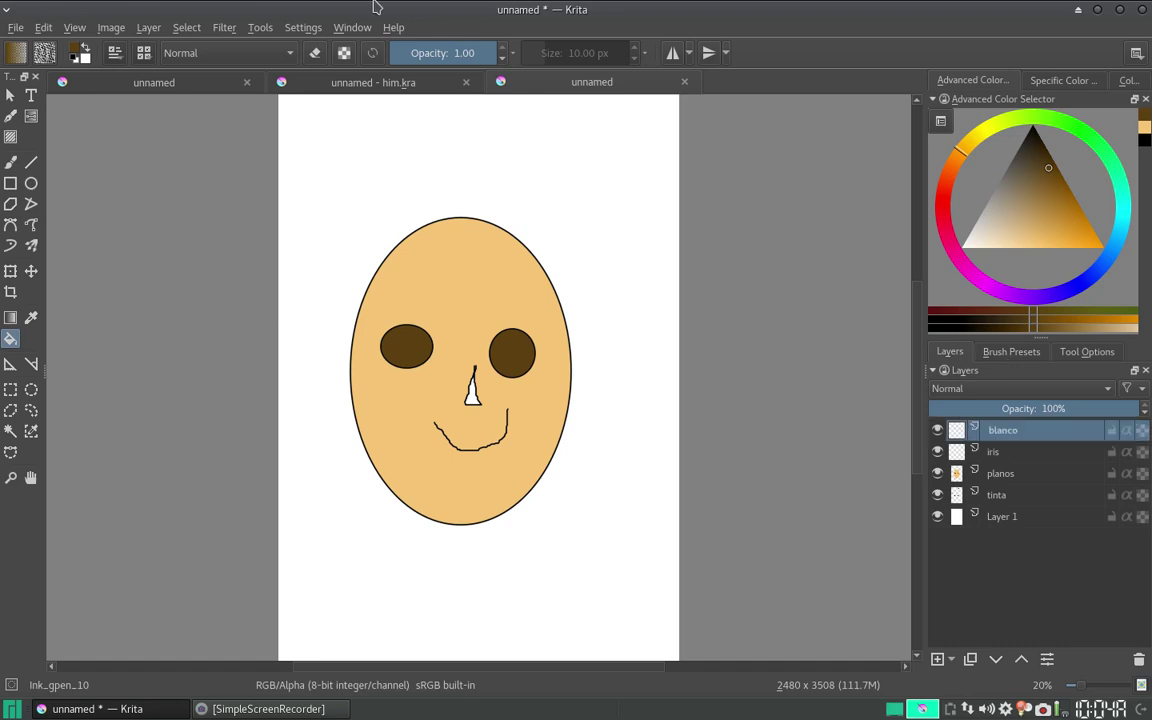
left_click(10, 162)
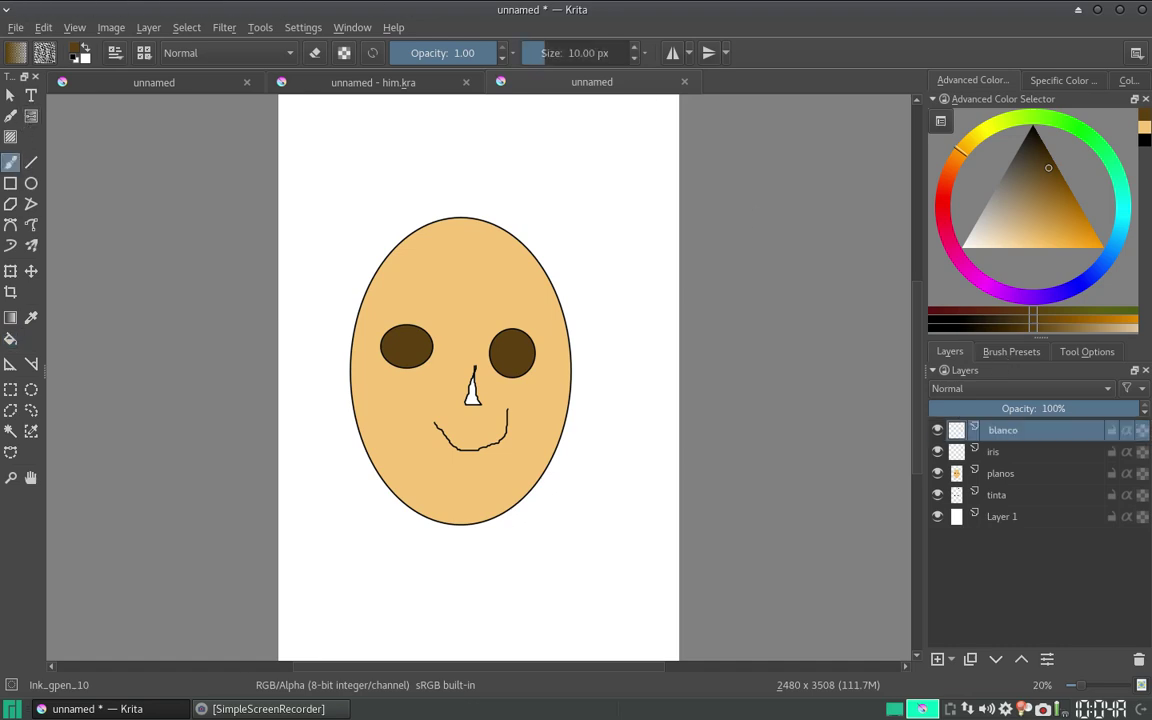
Choose the Block_mix_tilt brush from the Block tag and set the colour to white
left_click(1012, 352)
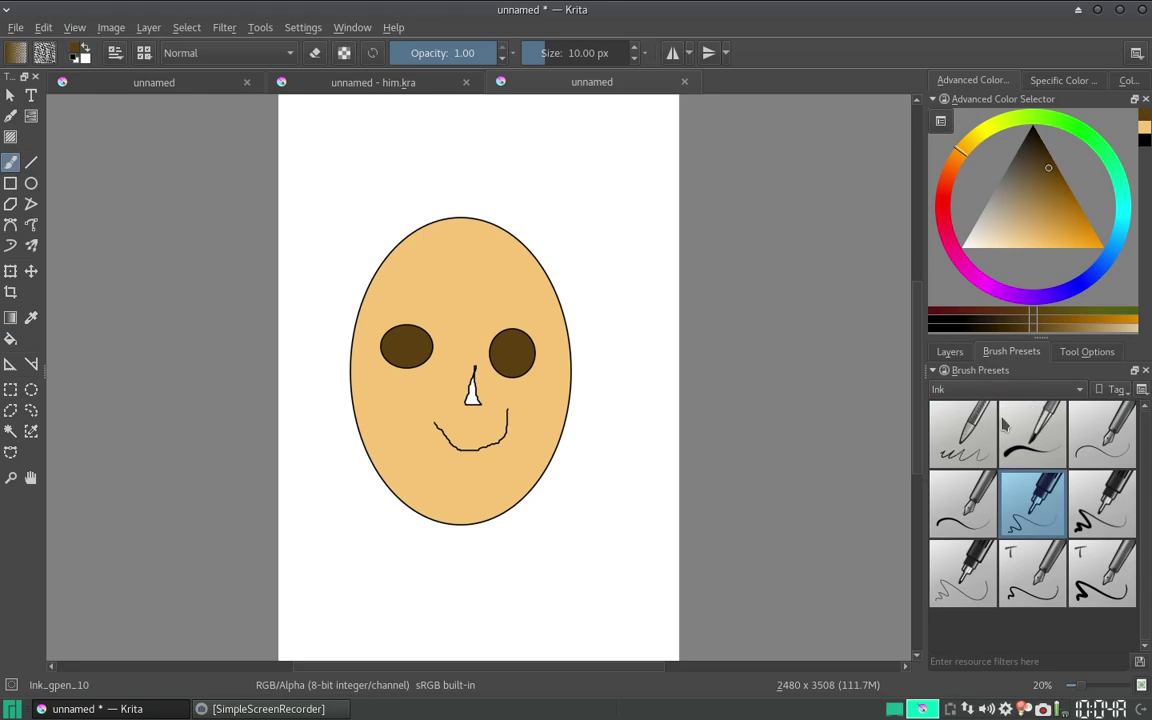
left_click(967, 390)
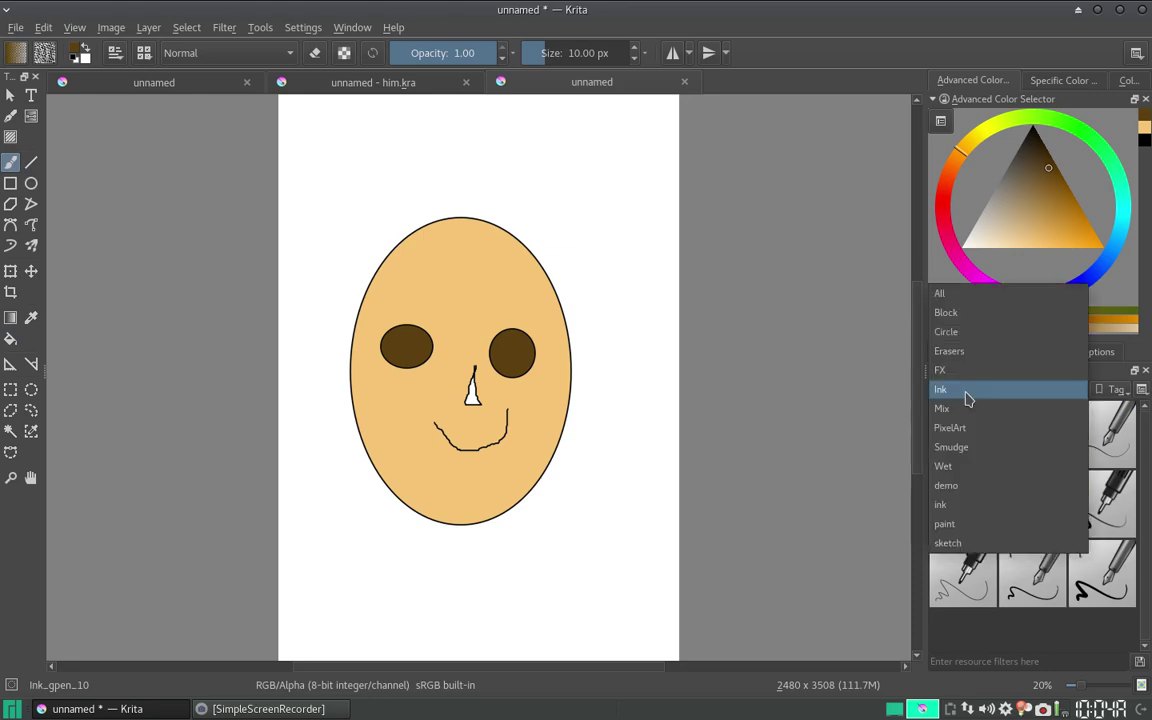
left_click(975, 313)
left_click(975, 483)
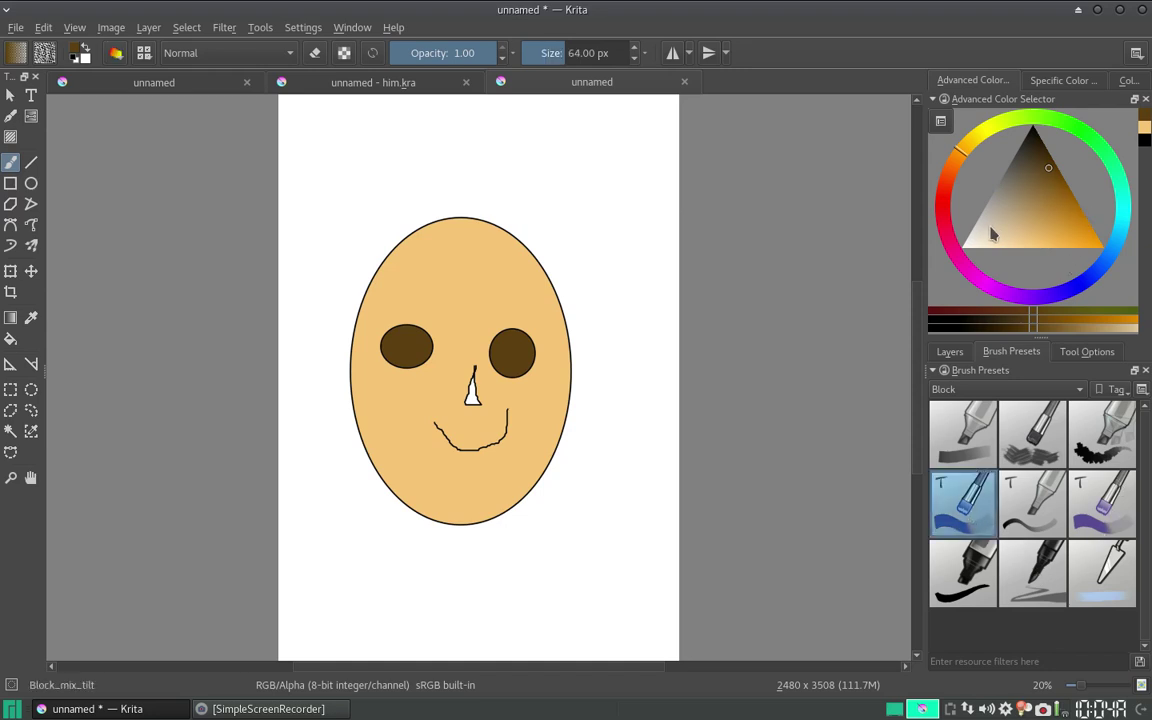
left_click_drag(993, 234, 962, 244)
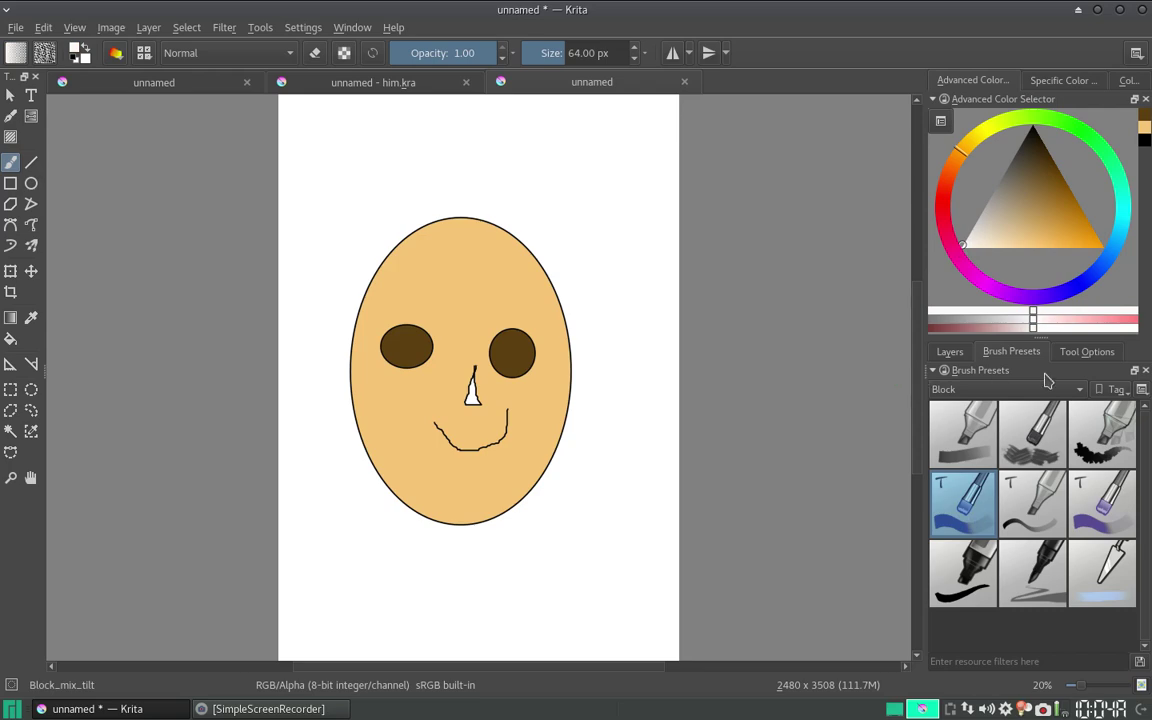
left_click(950, 351)
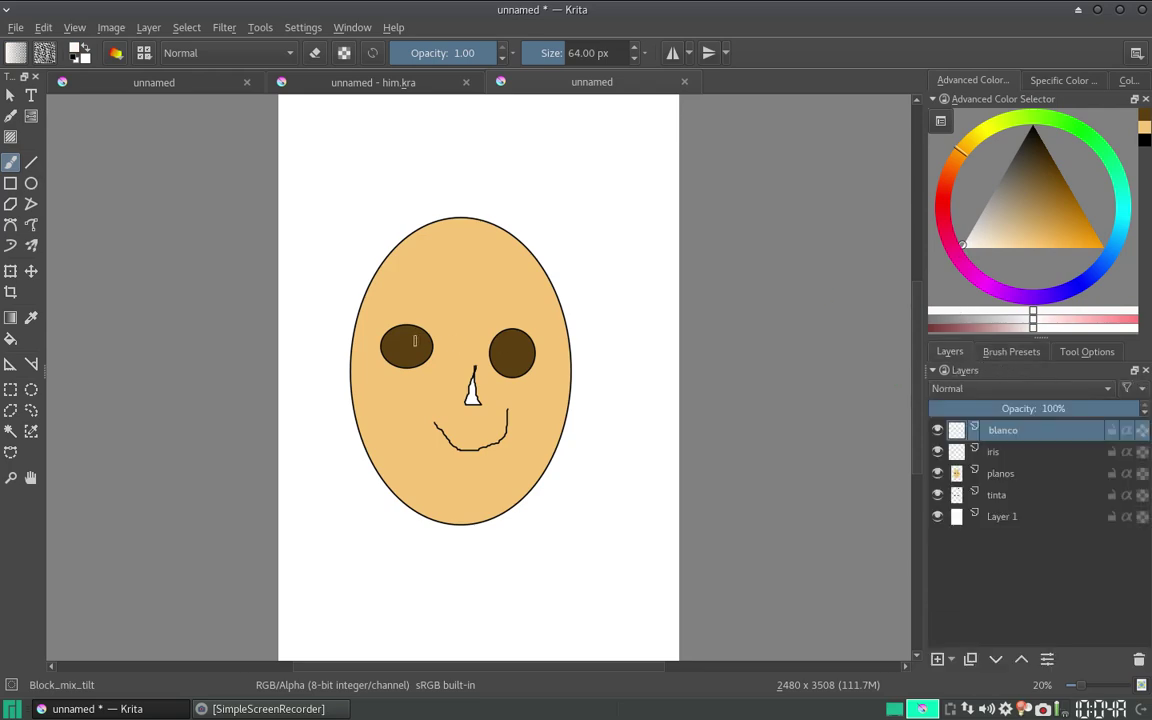
Paint white highlights on both eyes, then make the iris layer active
mouse_move(403, 331)
left_mouse_down()
mouse_move(395, 366)
mouse_move(412, 334)
left_mouse_up()
mouse_move(505, 336)
left_mouse_down()
mouse_move(500, 368)
mouse_move(531, 364)
left_mouse_up()
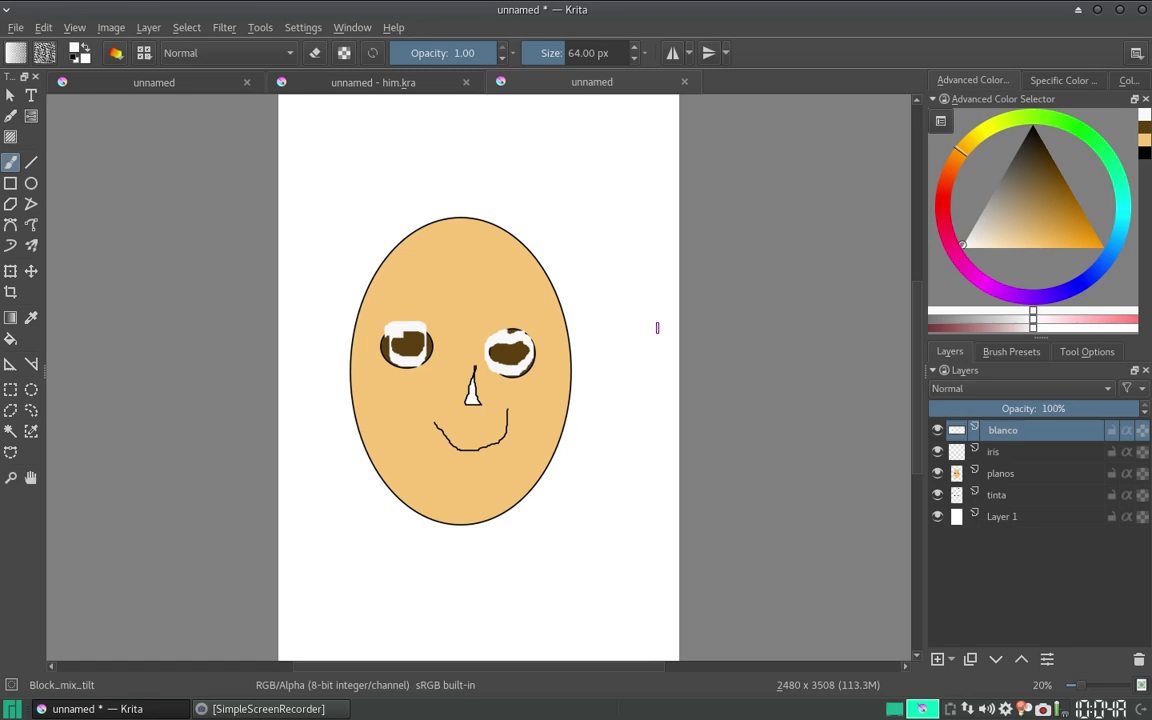
left_click(990, 452)
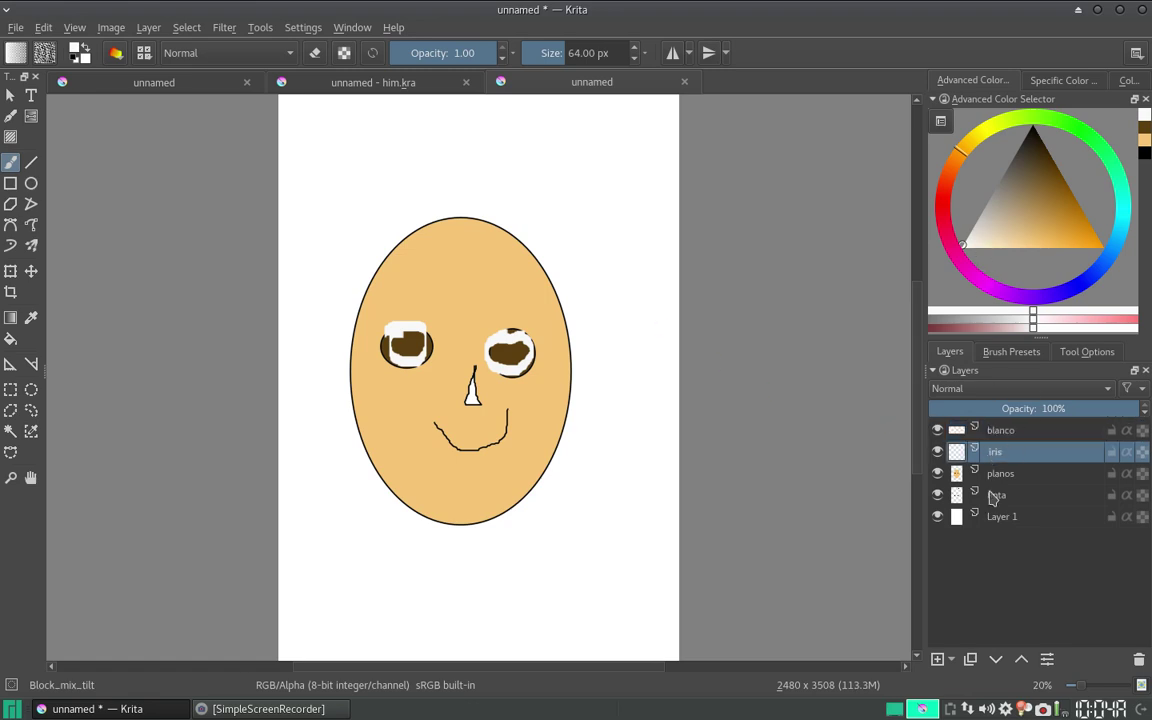
Rename the iris layer to 'pupila' and paint black pupils in both eyes
double_click(993, 452)
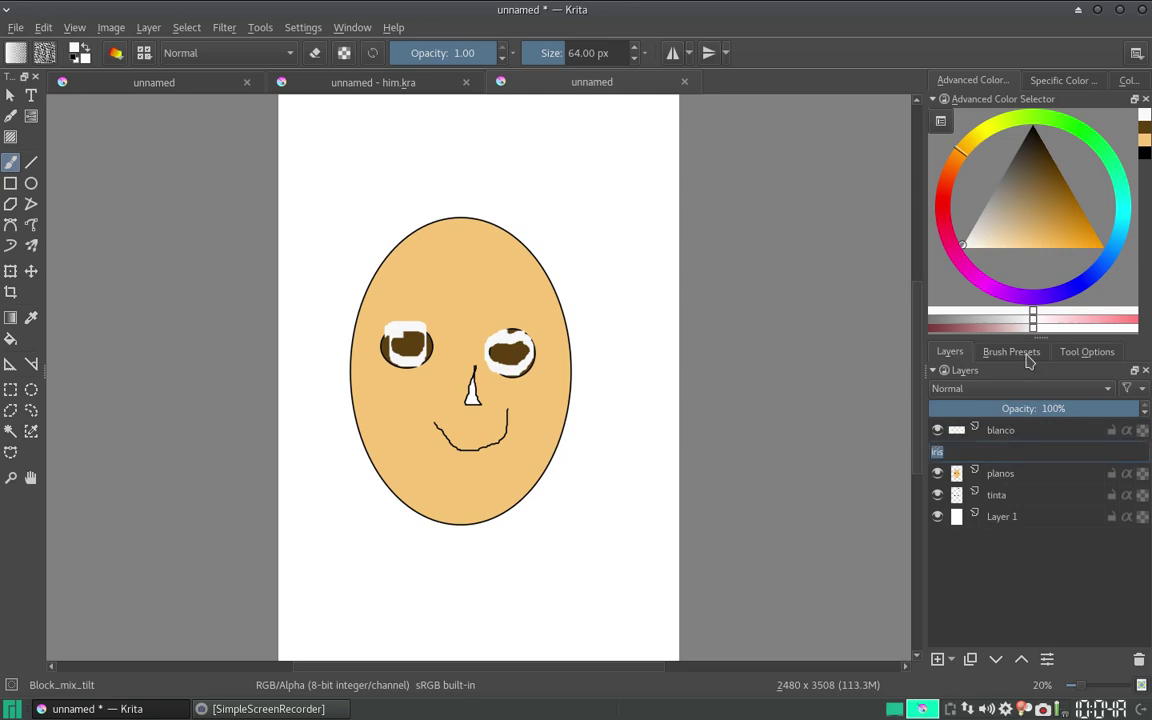
type("pupila")
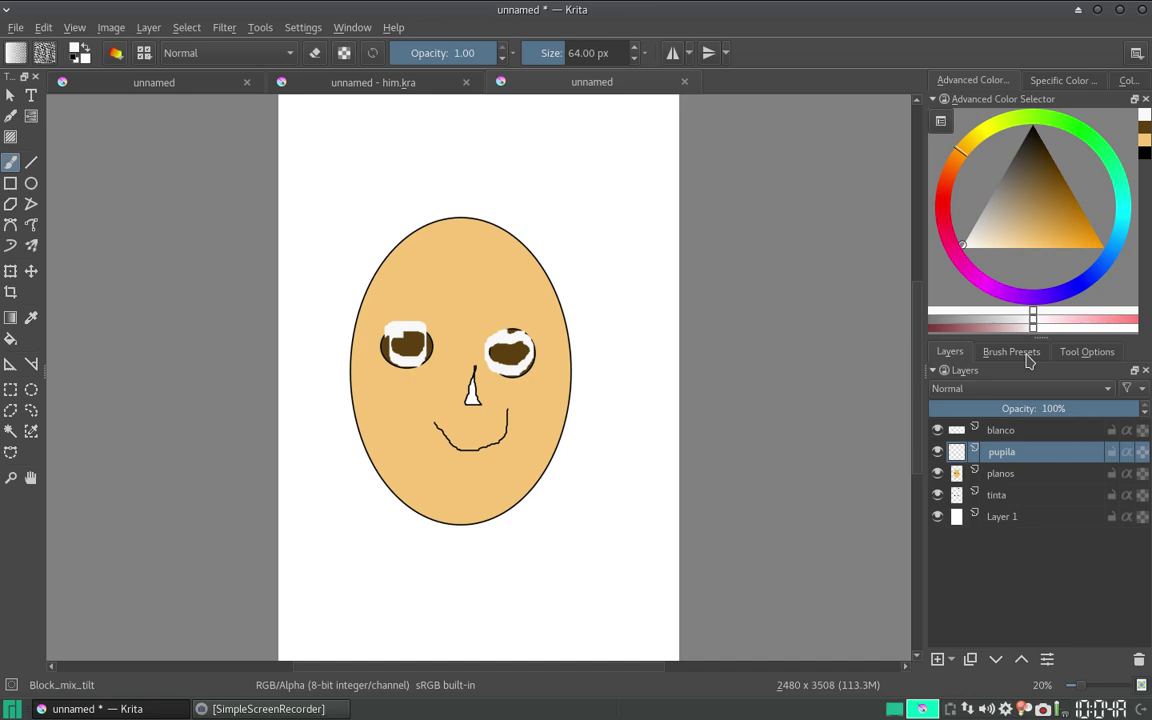
key("x")
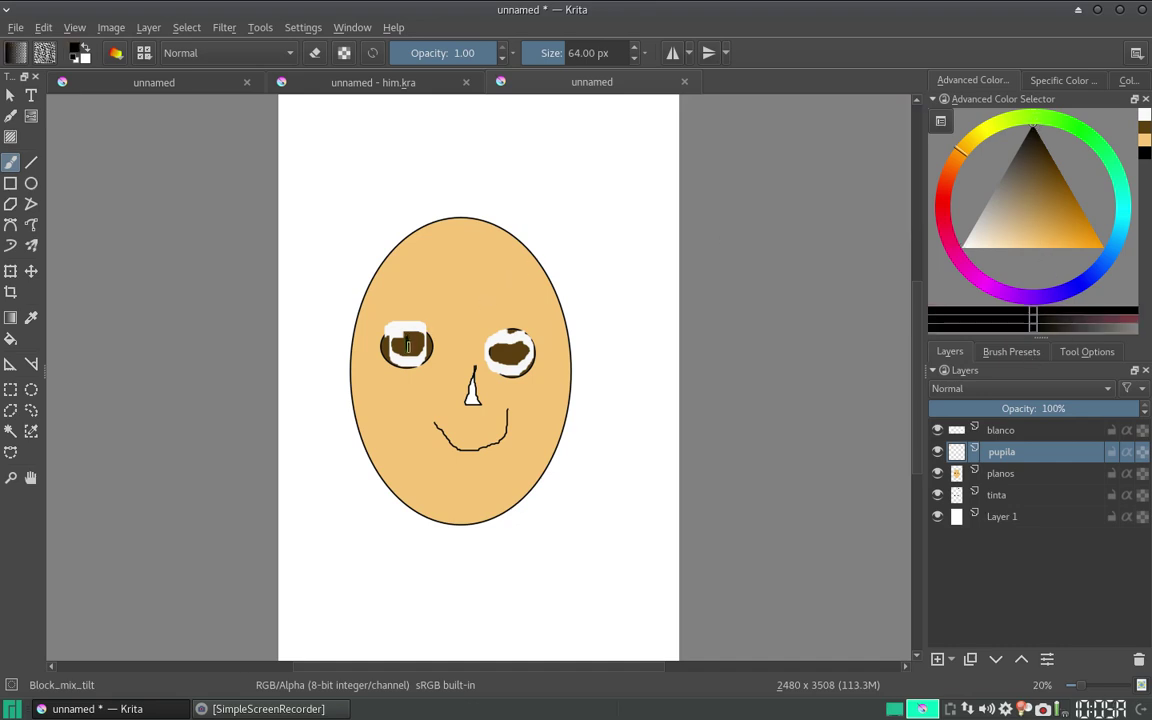
left_click(408, 345)
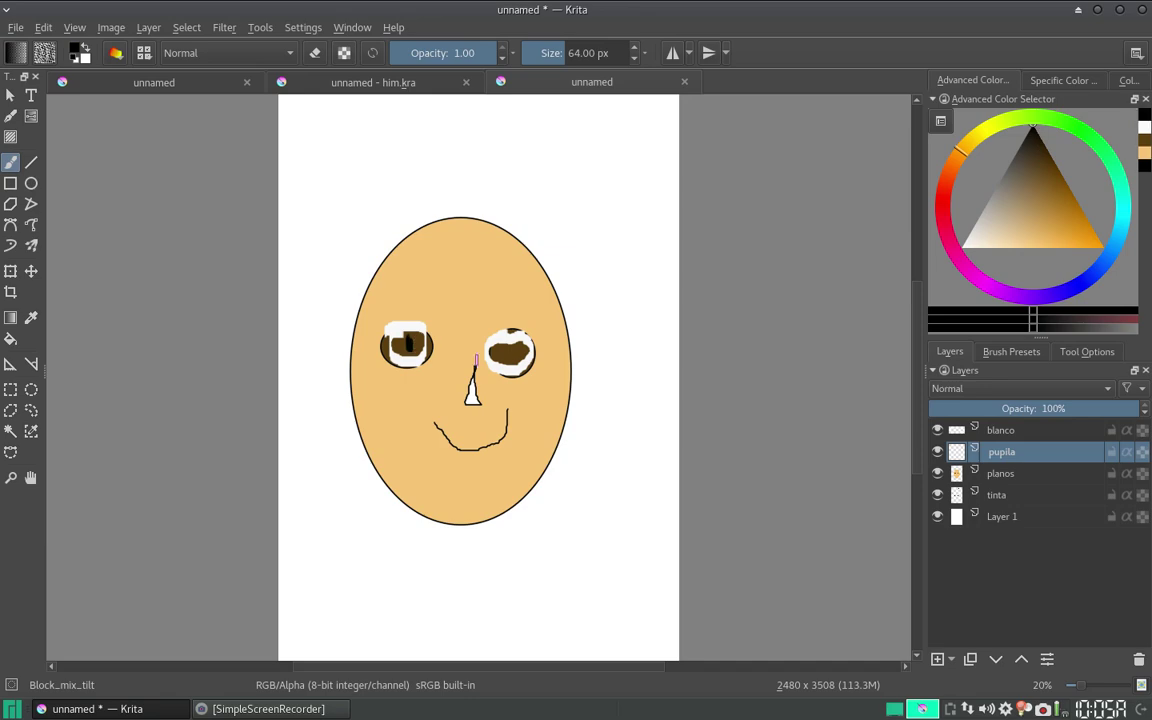
left_click(510, 349)
Add a new group layer named 'Ojos'
left_click(953, 661)
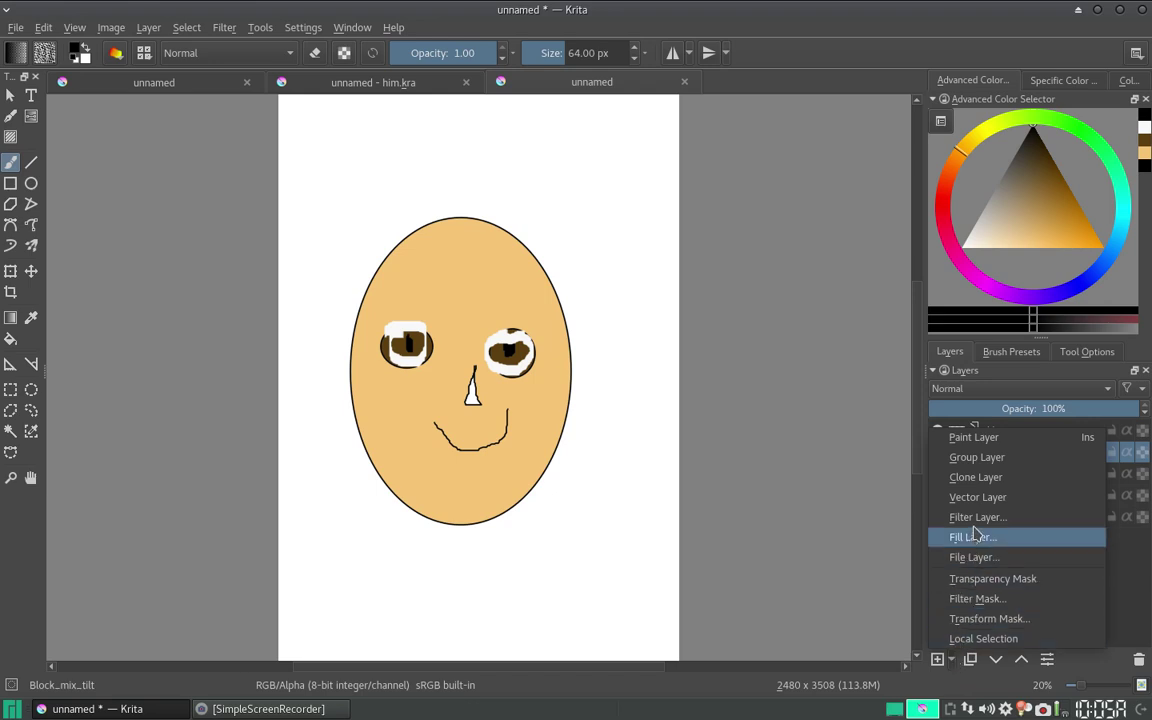
left_click(990, 460)
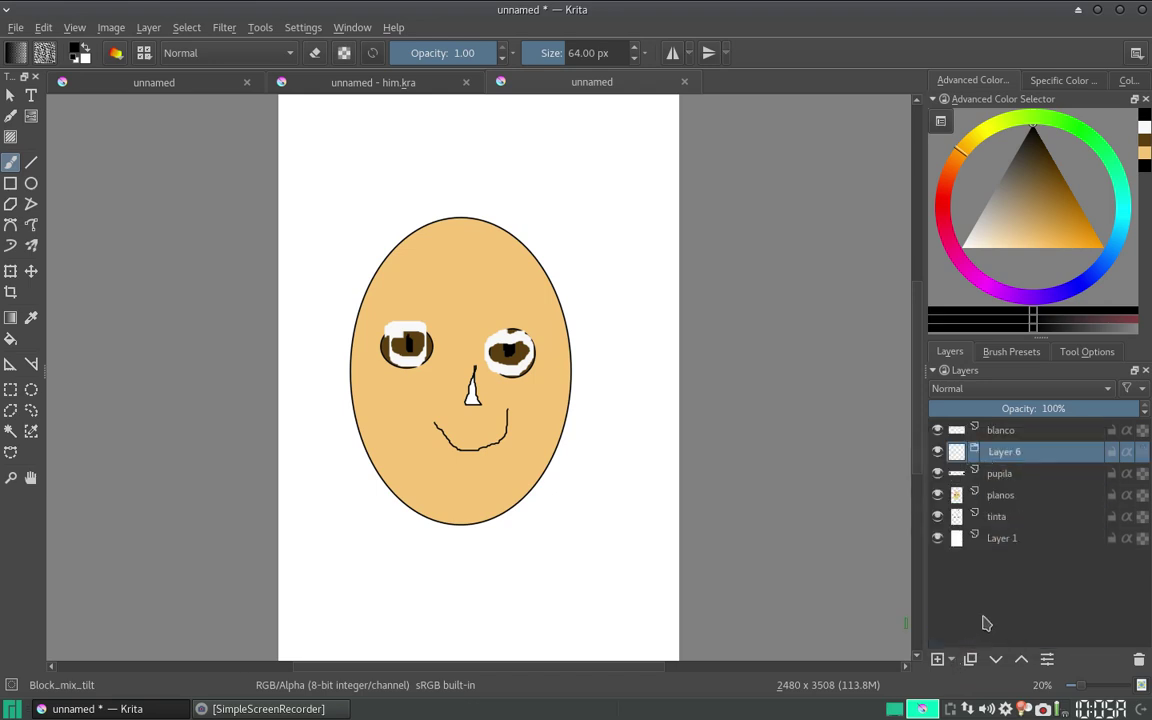
double_click(1005, 452)
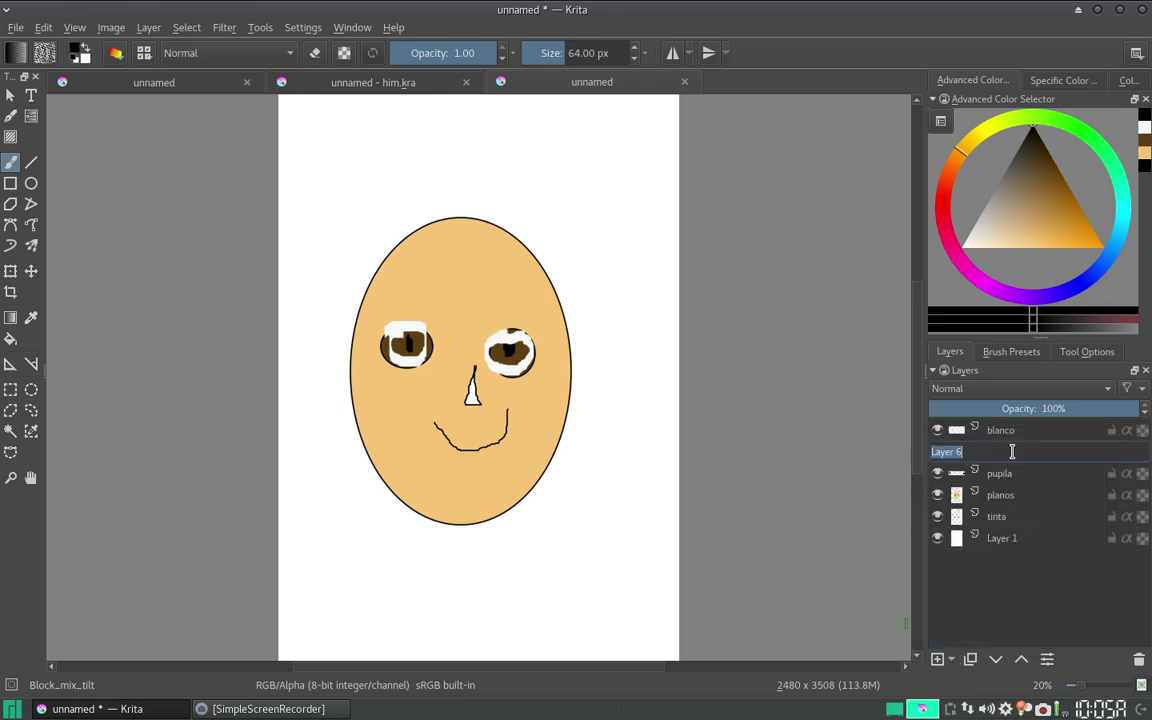
type("Ojos")
key("Return")
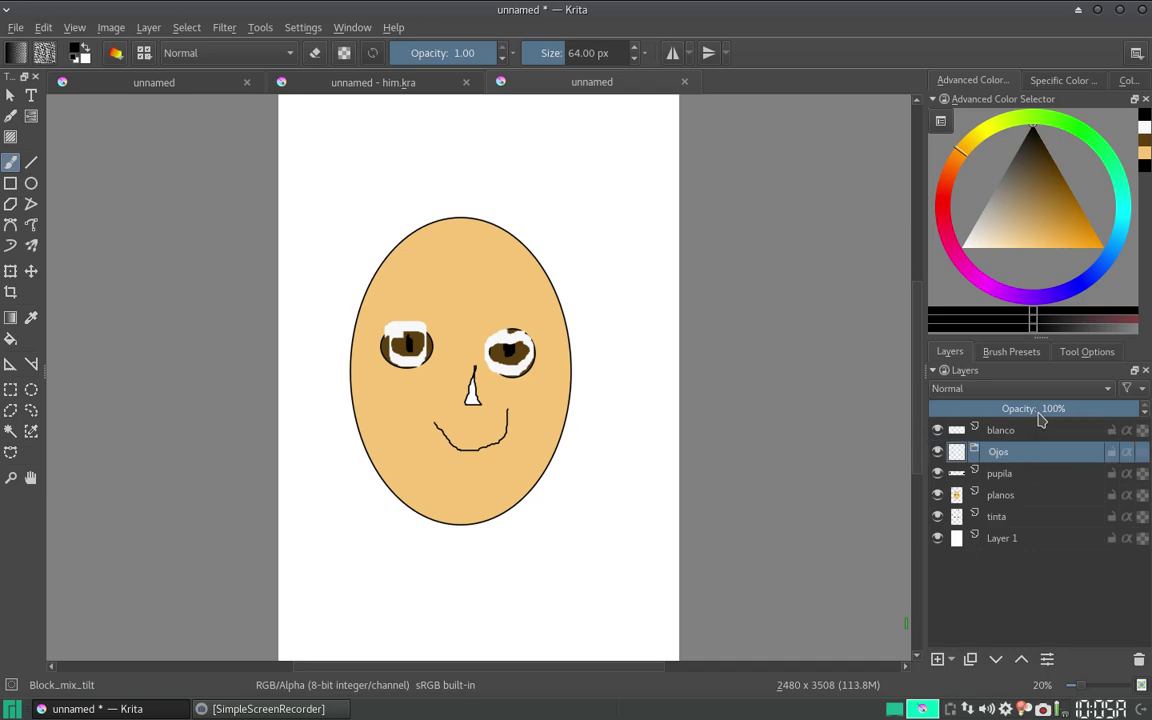
Move the blanco and pupila layers into the Ojos group and collapse it
left_click_drag(1003, 433, 1000, 452)
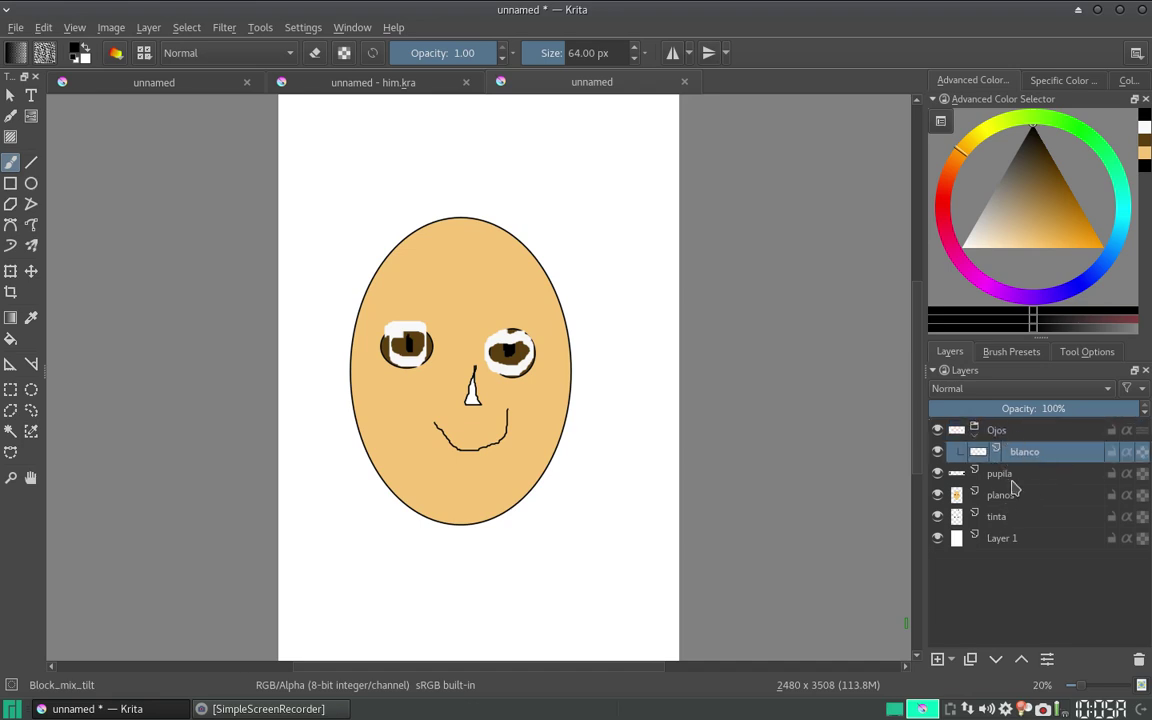
left_click_drag(999, 475, 1000, 452)
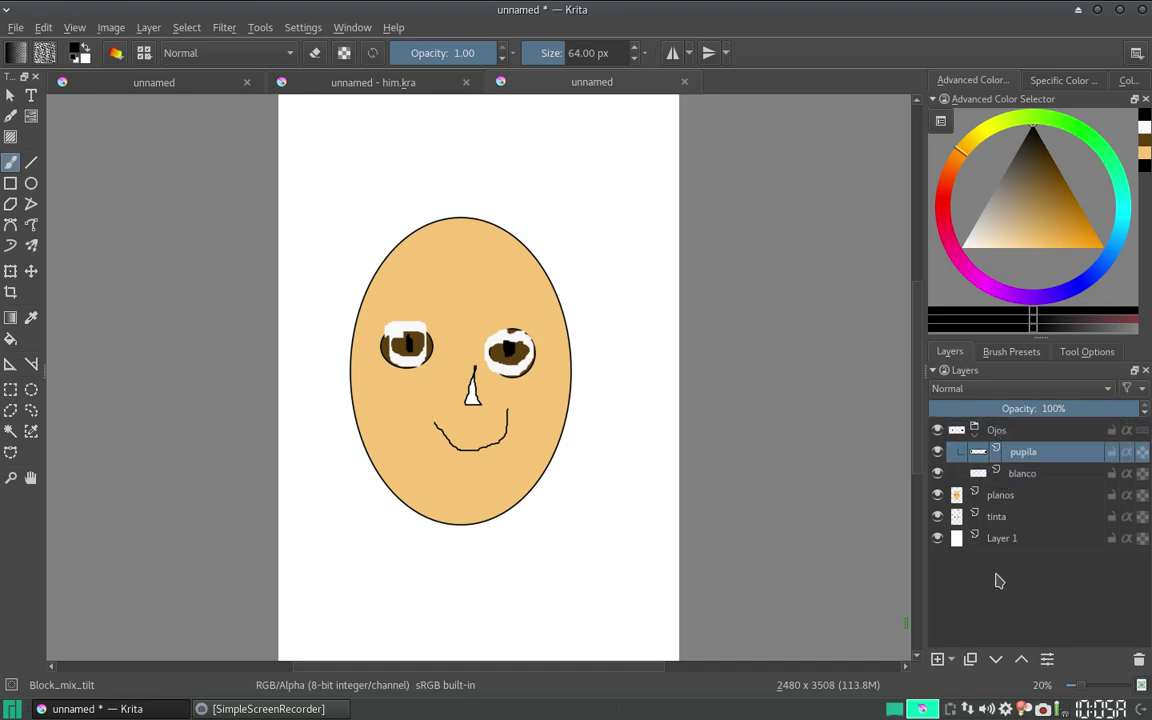
left_click(976, 439)
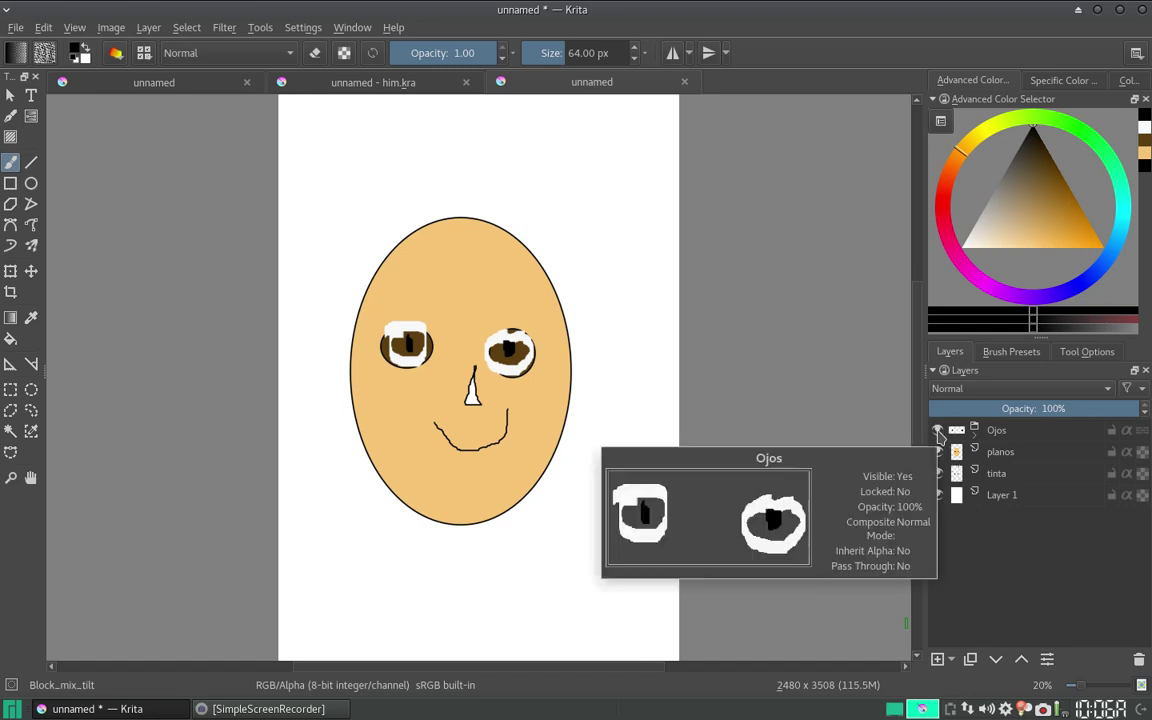
Toggle the Ojos group's visibility, then select and delete the group
left_click(938, 431)
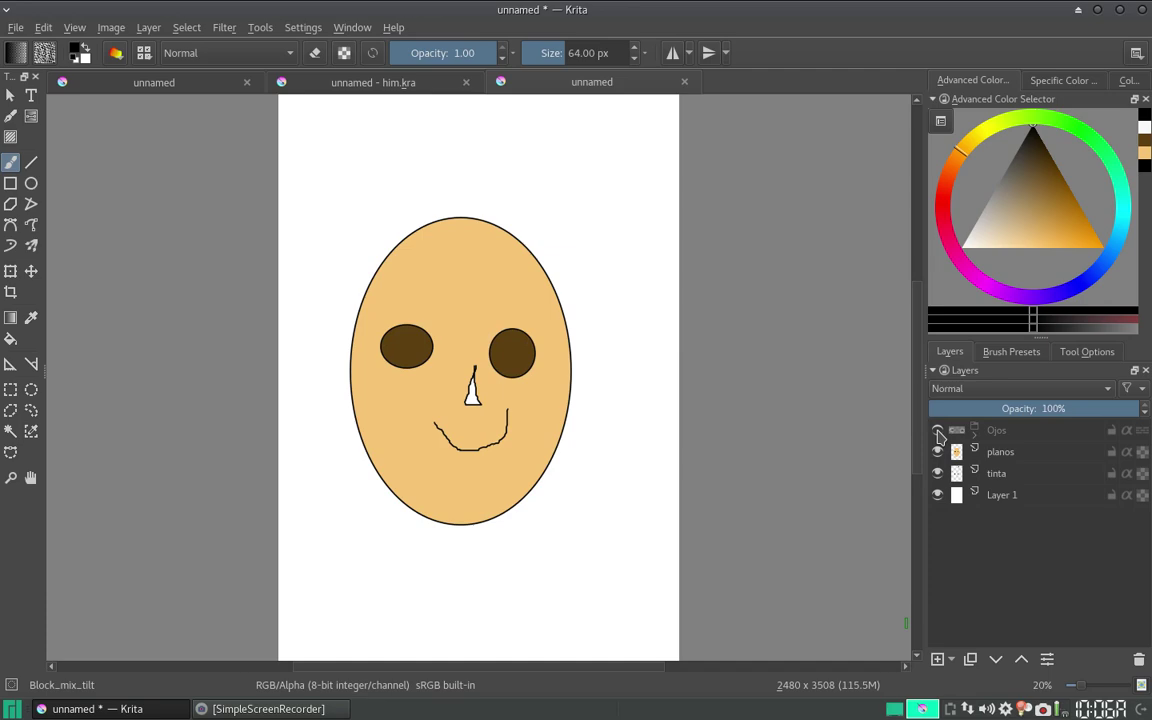
left_click(938, 431)
left_click(938, 431)
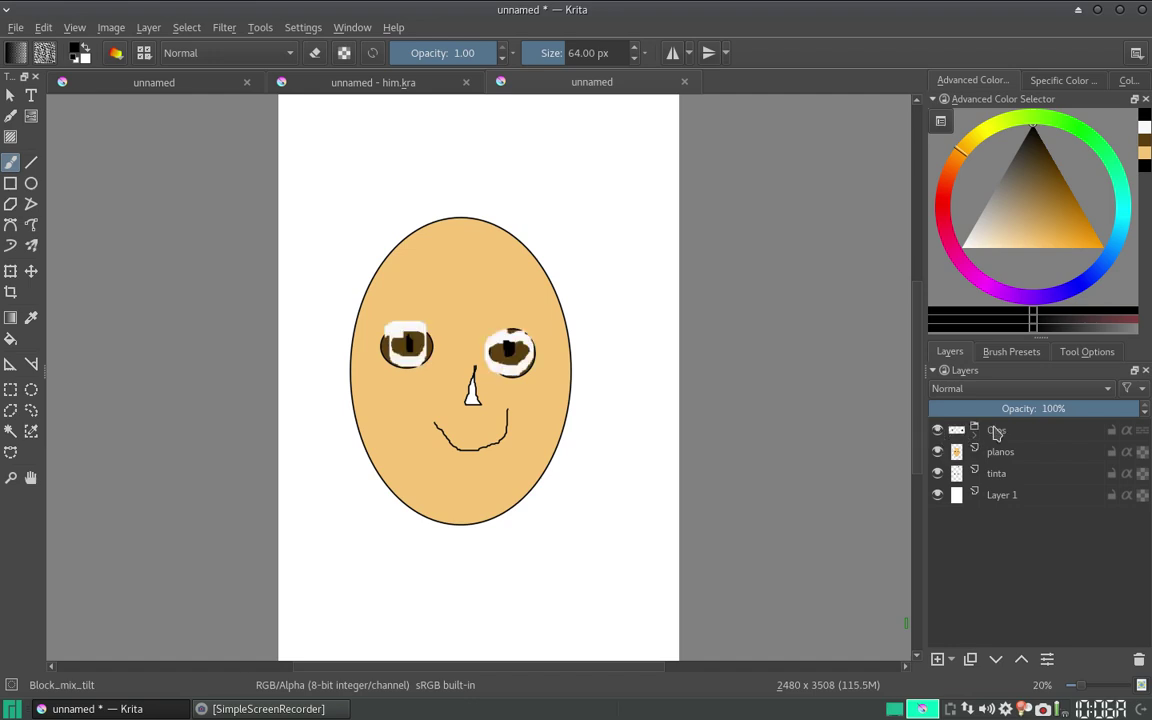
left_click(996, 432)
left_click(1139, 660)
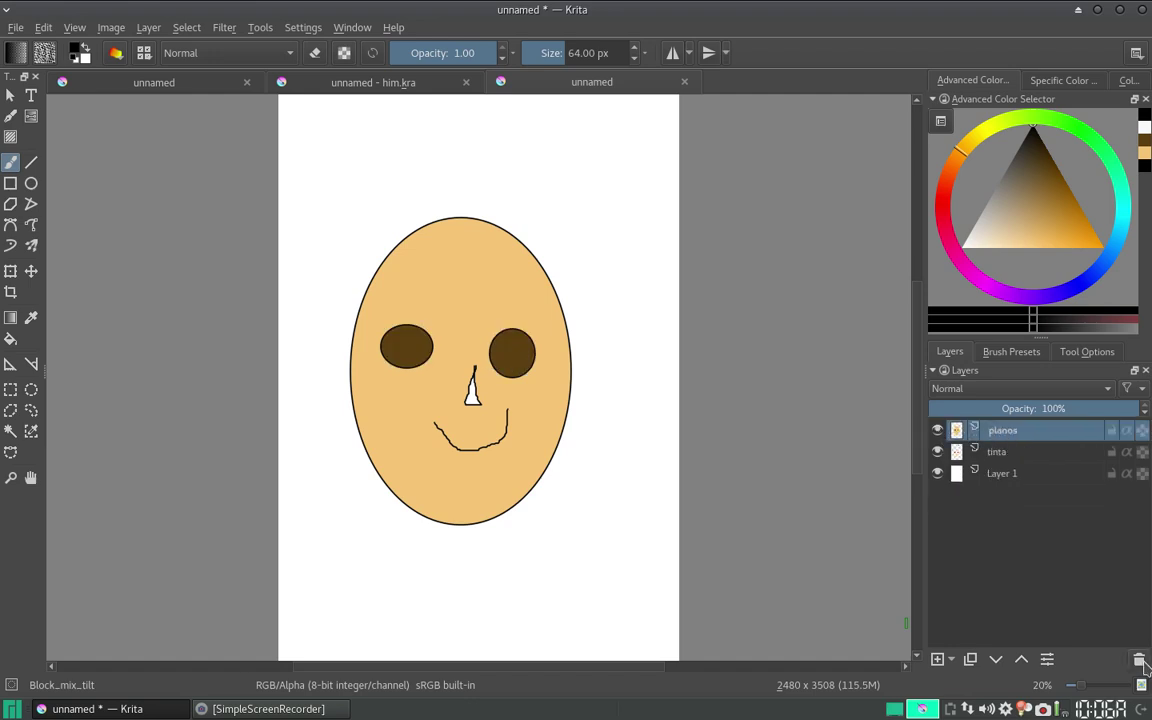